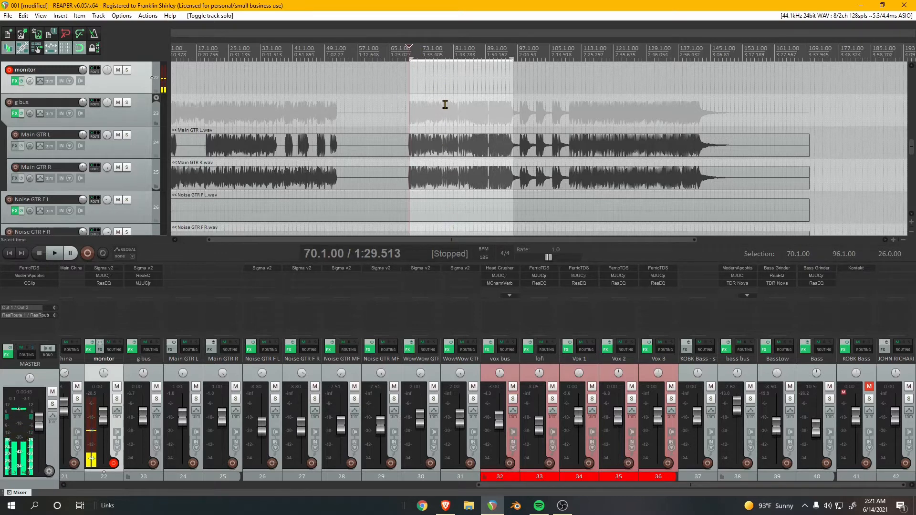
# - Play the selected section from bar 70 in the full mix, with the vocal tracks in view, and stop playback
pyautogui.press('space')
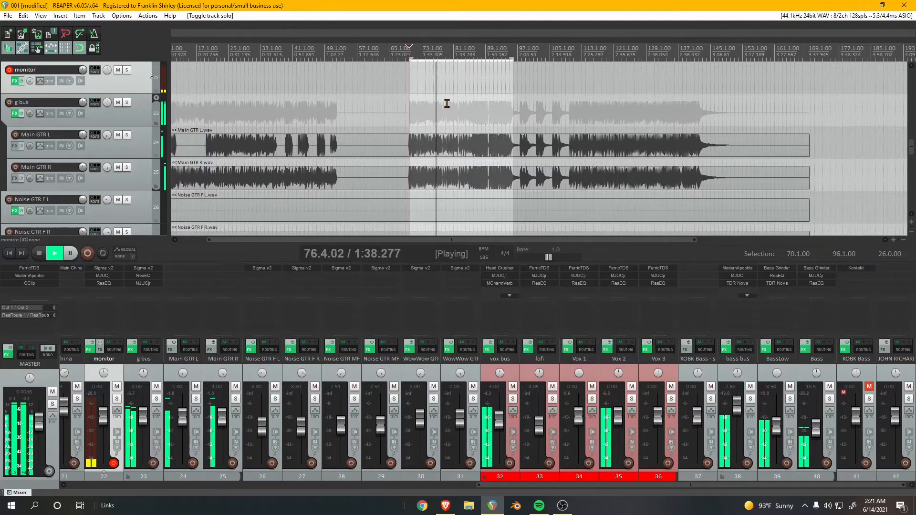
pyautogui.moveTo(911, 148); pyautogui.dragTo(910, 186)
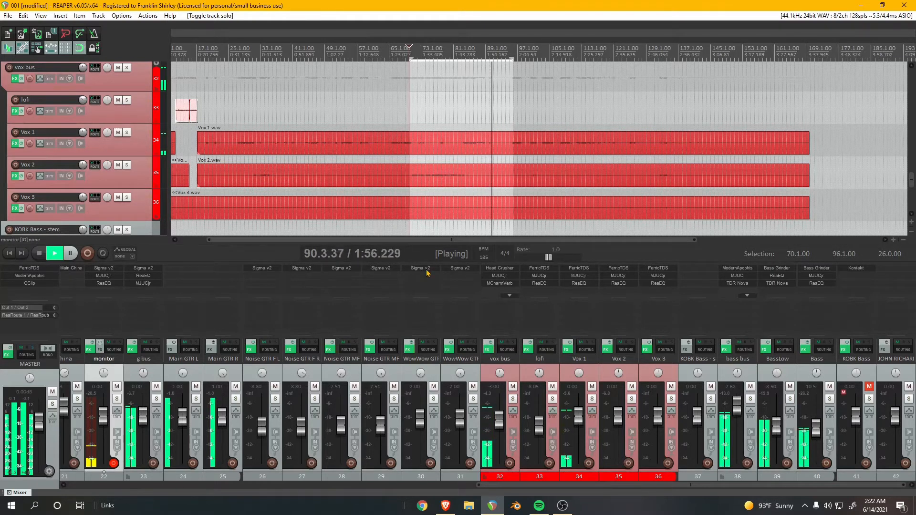
pyautogui.press('space')
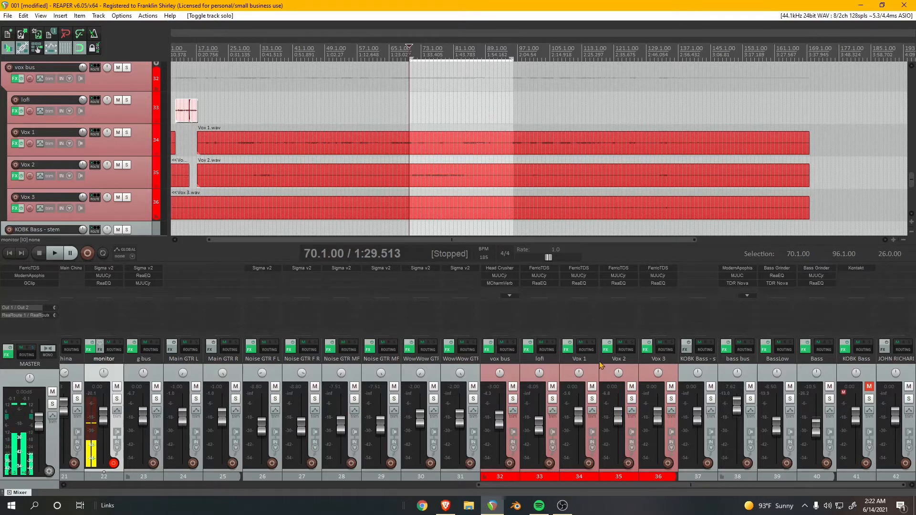
# - Audition the vox bus soloed together with the monitor track over the selected section, clearing both solos at the end
pyautogui.click(513, 399)
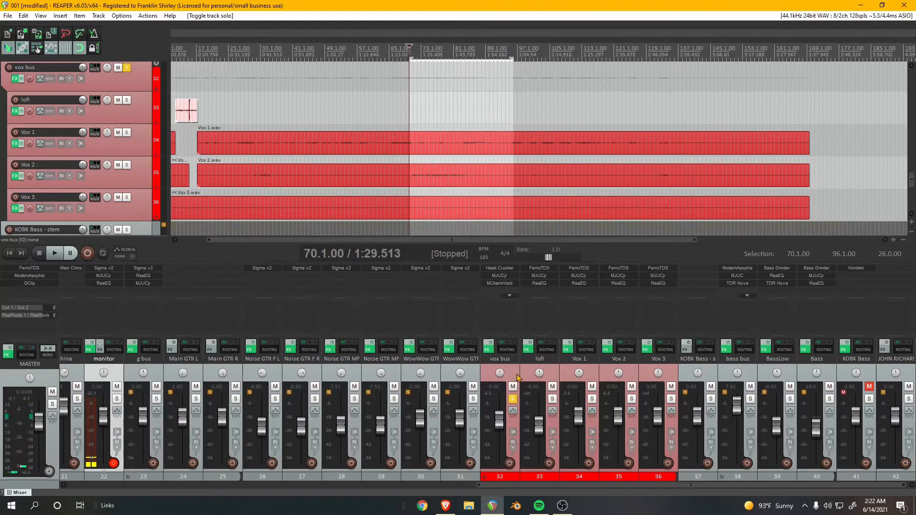
pyautogui.click(513, 399)
pyautogui.click(117, 399)
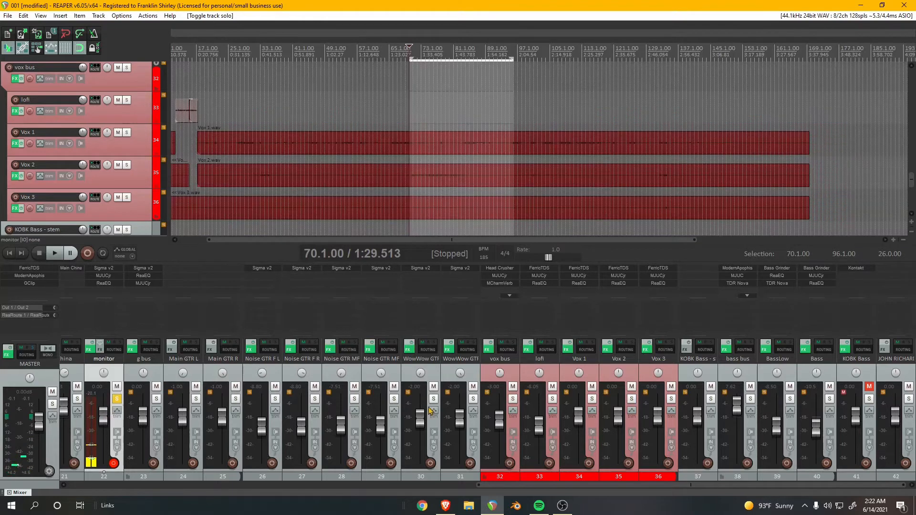
pyautogui.click(513, 399)
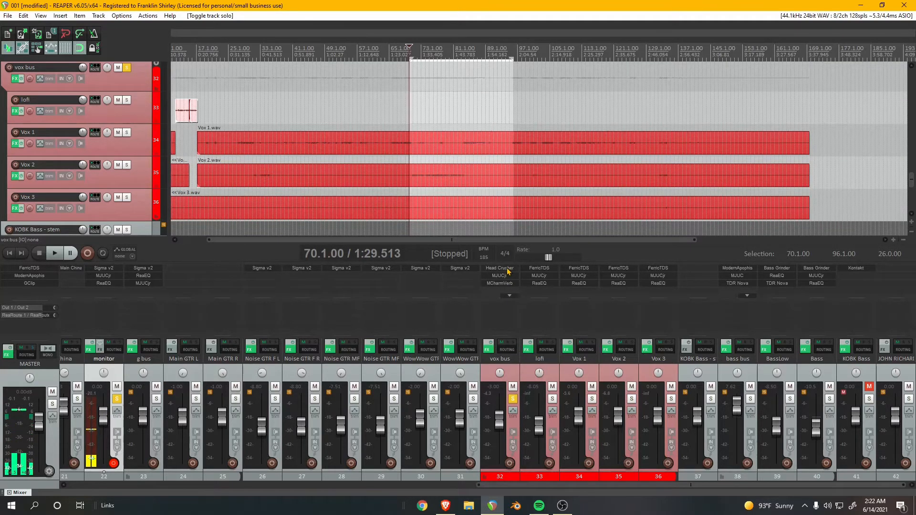
pyautogui.press('space')
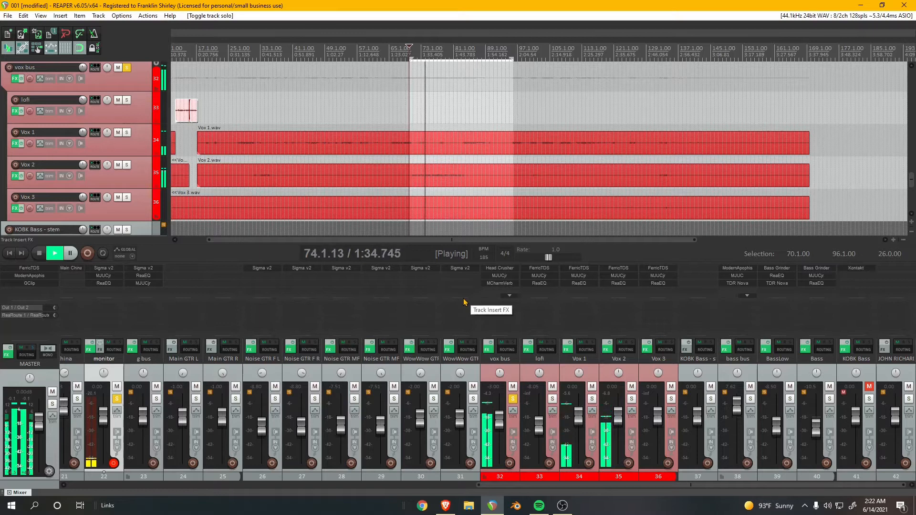
pyautogui.click(510, 368)
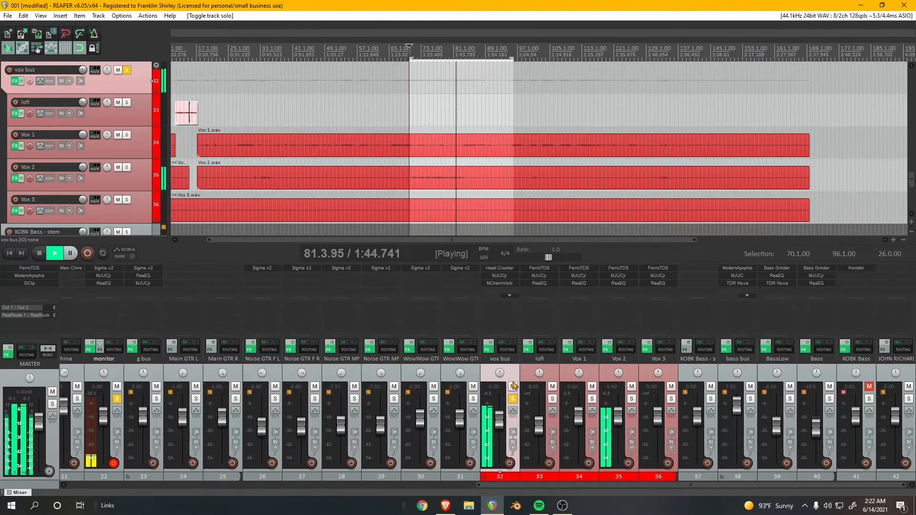
pyautogui.press('space')
pyautogui.click(512, 399)
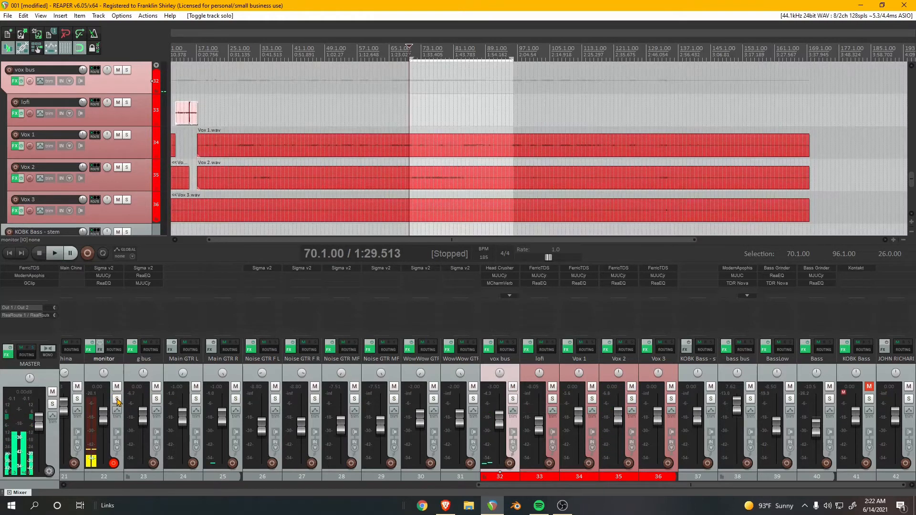
# - Solo the Vox 2 track together with the monitor track
pyautogui.moveTo(449, 241)
pyautogui.mouseDown()
pyautogui.moveTo(479, 242)
pyautogui.moveTo(464, 246)
pyautogui.mouseUp()
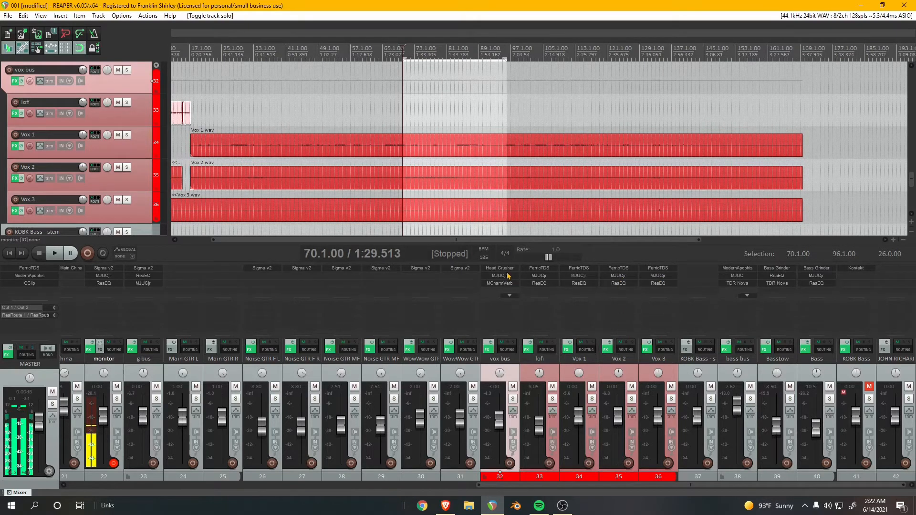
pyautogui.click(625, 358)
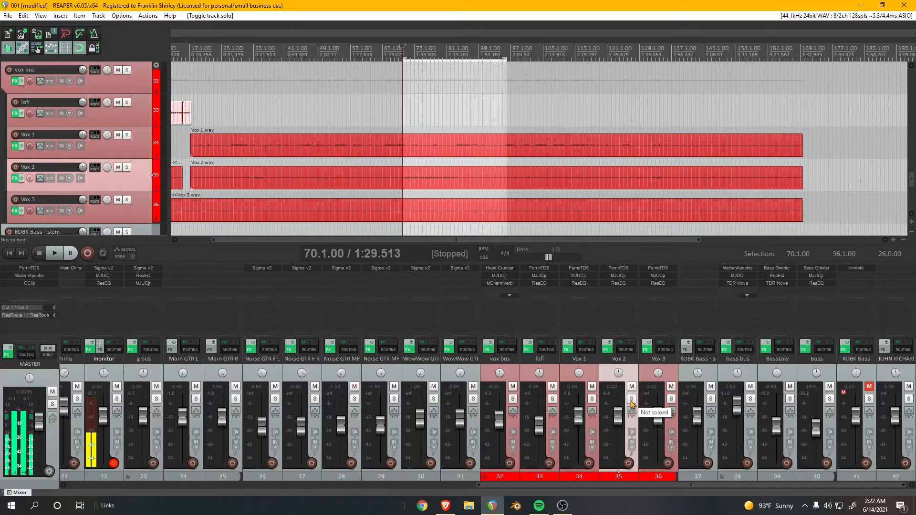
pyautogui.click(631, 398)
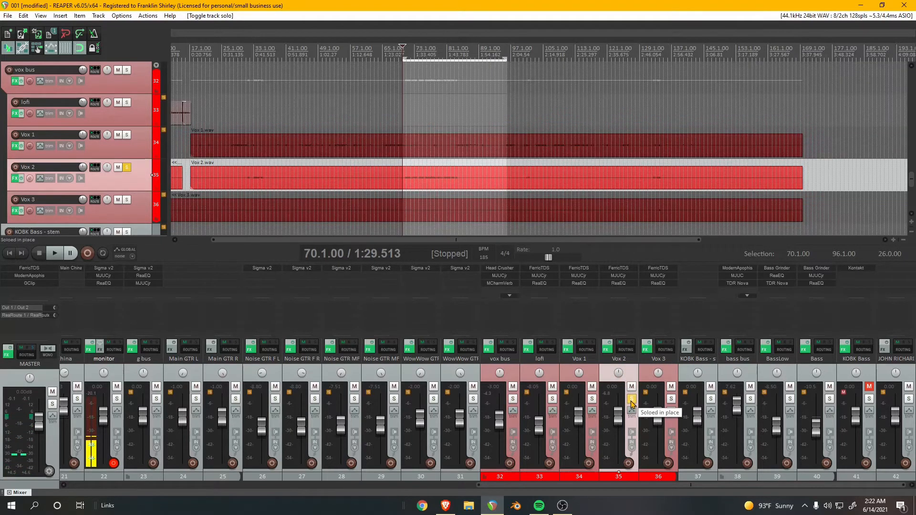
pyautogui.click(631, 401)
pyautogui.click(116, 400)
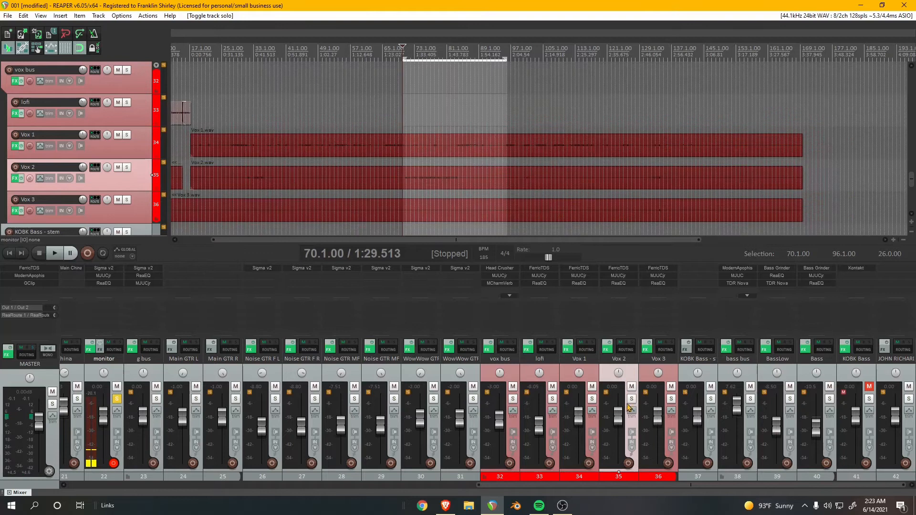
pyautogui.click(631, 398)
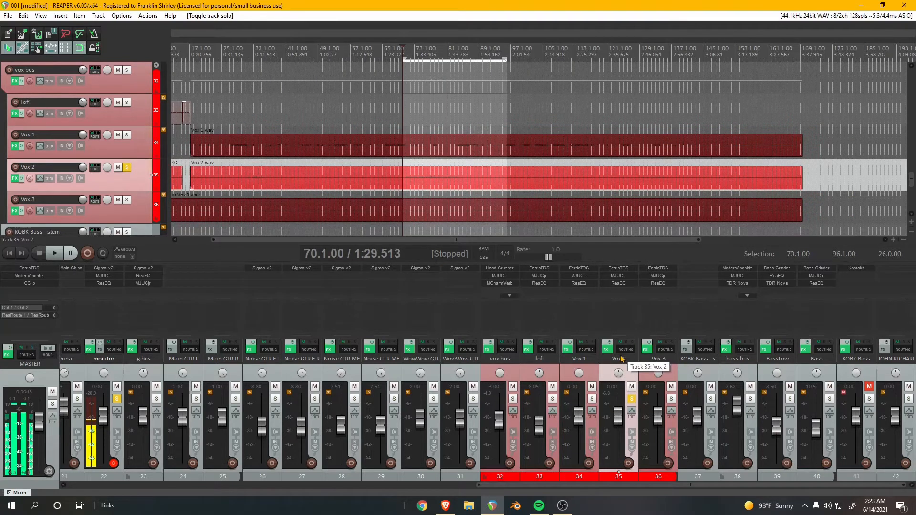
# - Listen to the start of the selected section with Vox 2 soloed and stop playback
pyautogui.moveTo(459, 240); pyautogui.dragTo(461, 240)
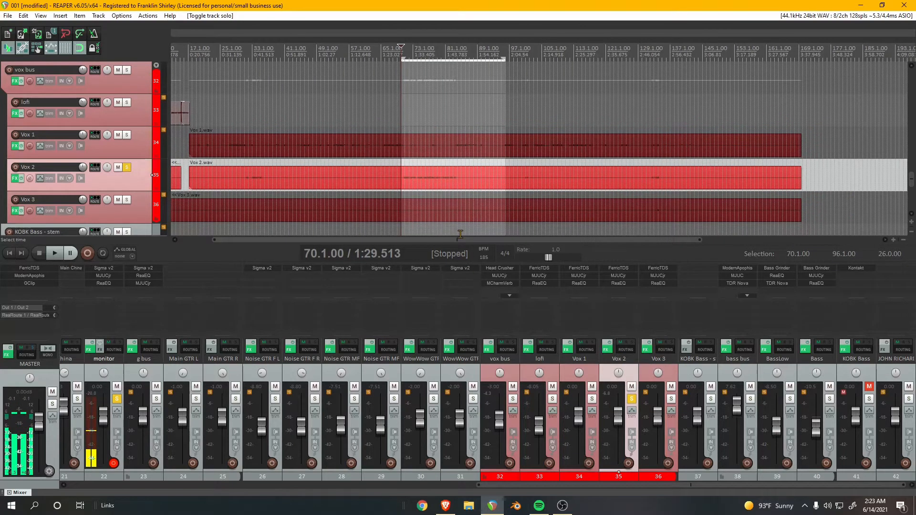
pyautogui.press('space')
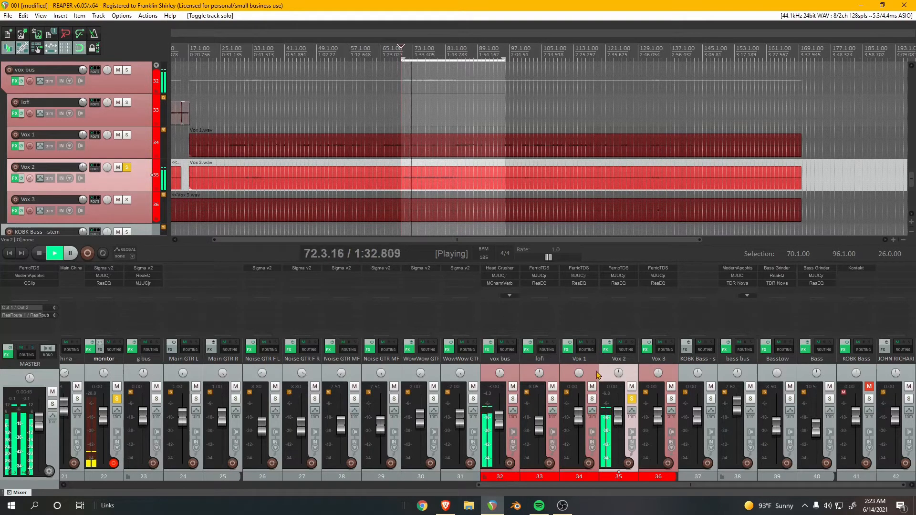
pyautogui.press('space')
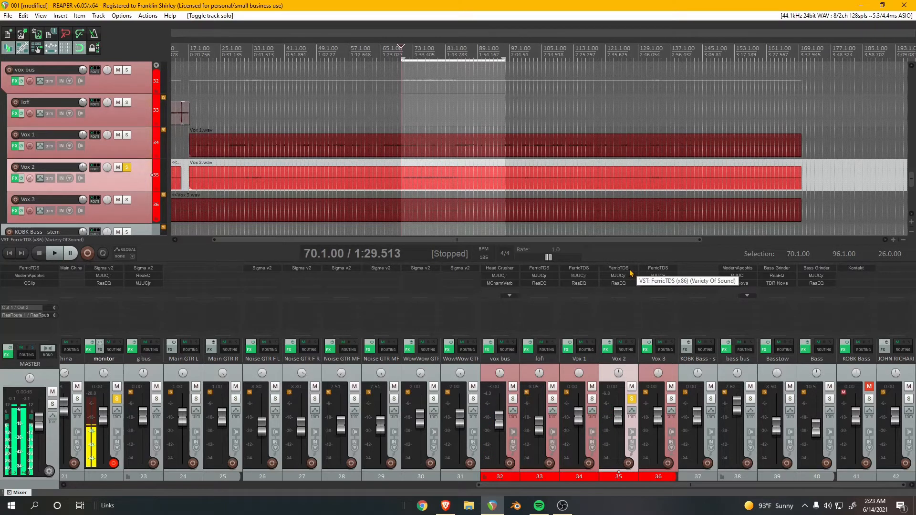
# - Examine FerricTDS, MJUCjr and ReaEQ in the Vox 2 effects chain, close it and unsolo Vox 2
pyautogui.click(608, 349)
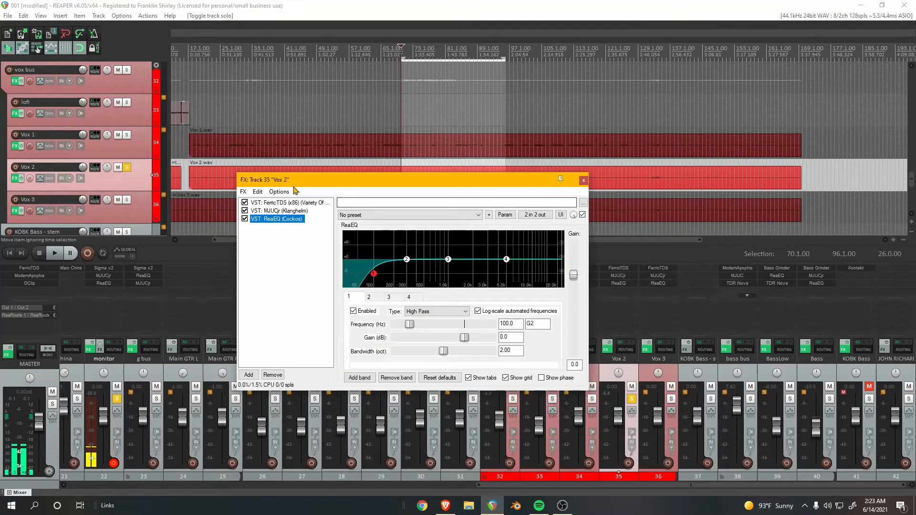
pyautogui.doubleClick(278, 203)
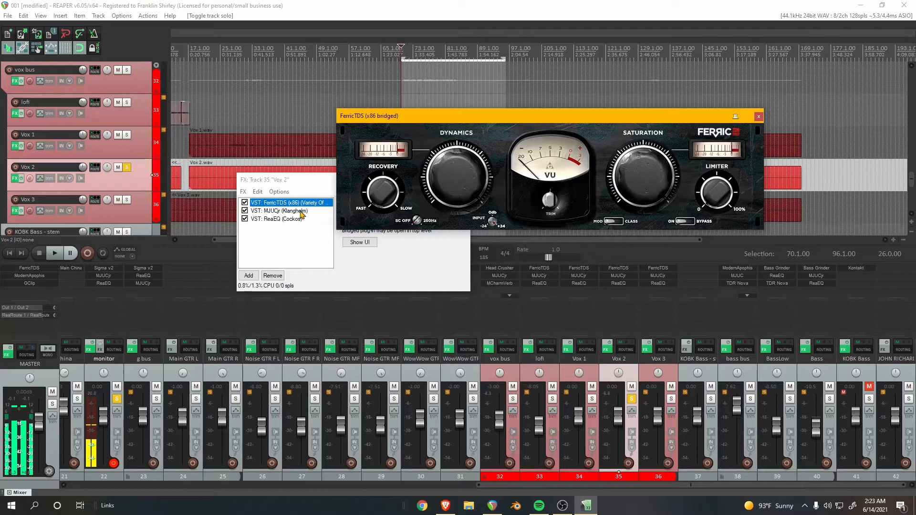
pyautogui.click(301, 211)
pyautogui.click(758, 116)
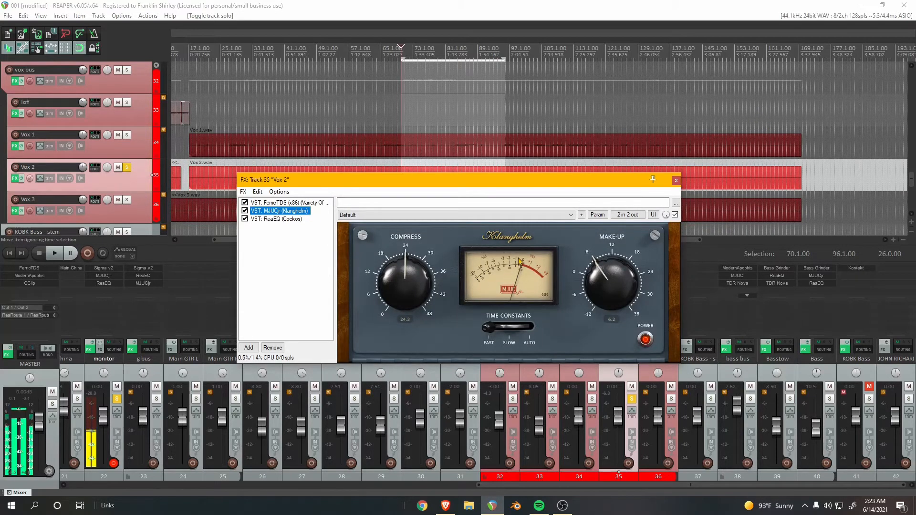
pyautogui.click(272, 219)
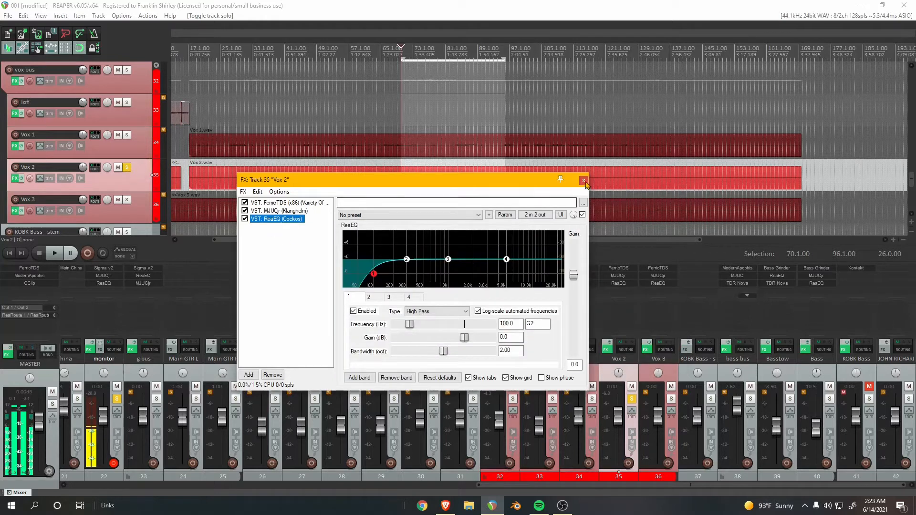
pyautogui.click(587, 180)
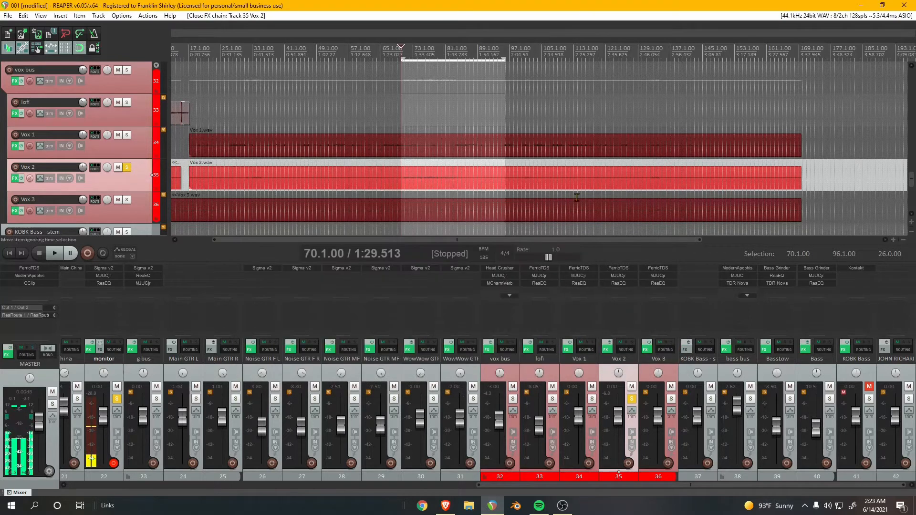
pyautogui.click(632, 399)
# - Examine Head Crusher, MJUCjr, MCharmVerb and ReaEQ in the vox bus effects chain and close it
pyautogui.click(500, 362)
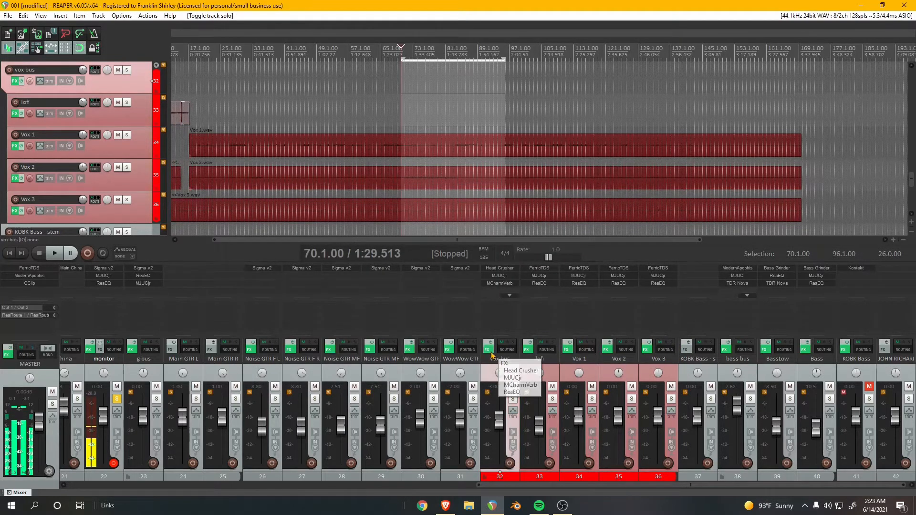
pyautogui.click(491, 352)
pyautogui.click(275, 97)
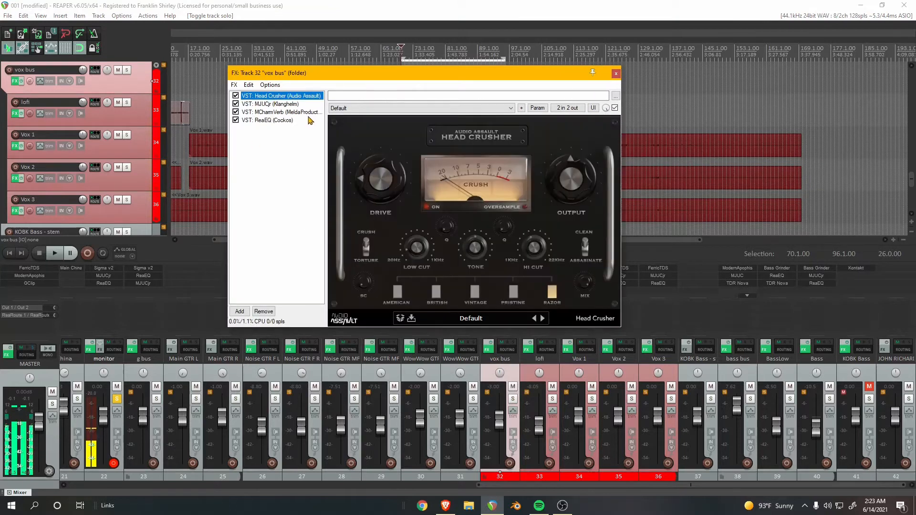
pyautogui.click(290, 104)
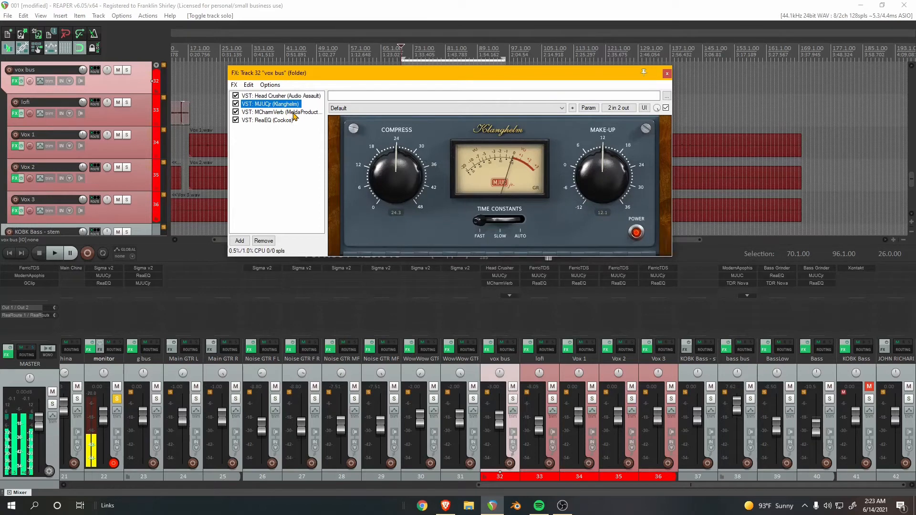
pyautogui.click(281, 111)
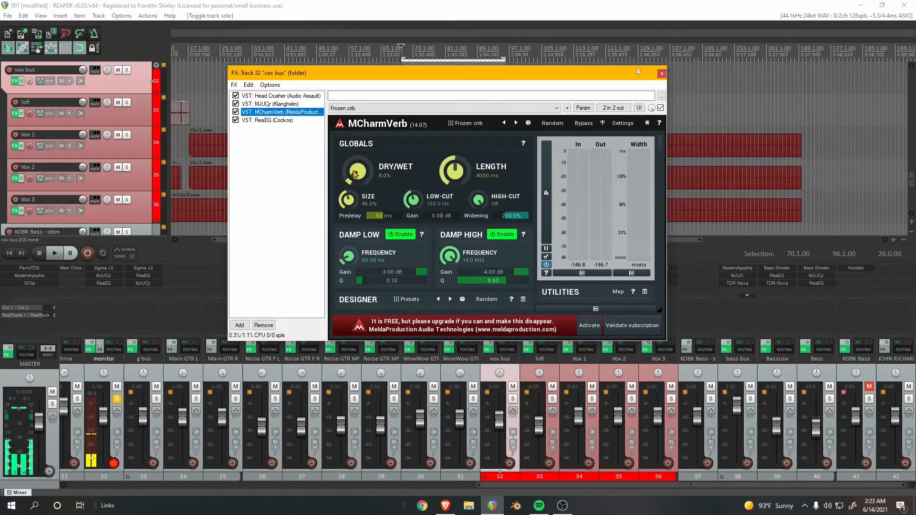
pyautogui.click(286, 120)
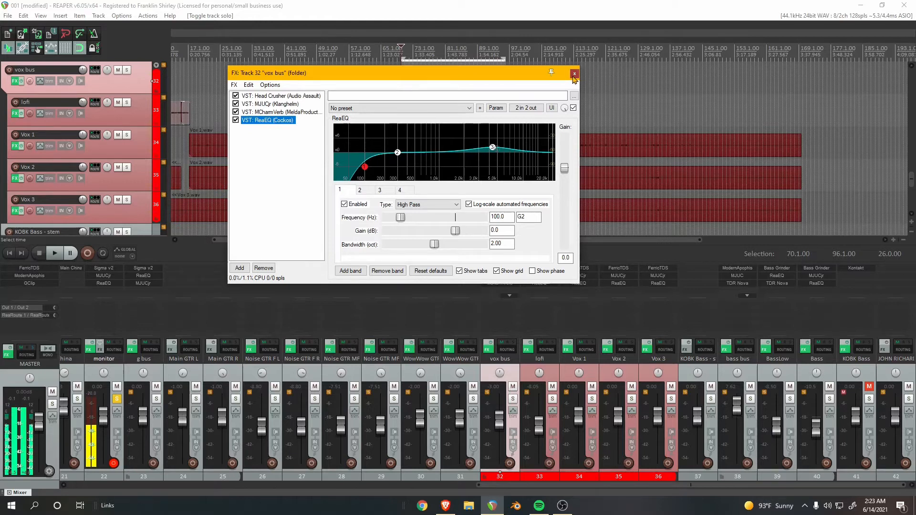
pyautogui.click(574, 74)
pyautogui.click(618, 358)
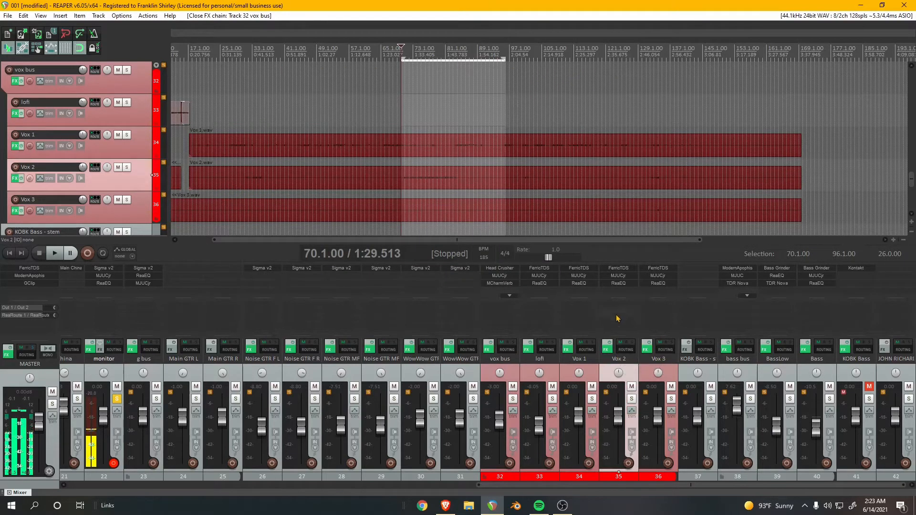
pyautogui.click(626, 269)
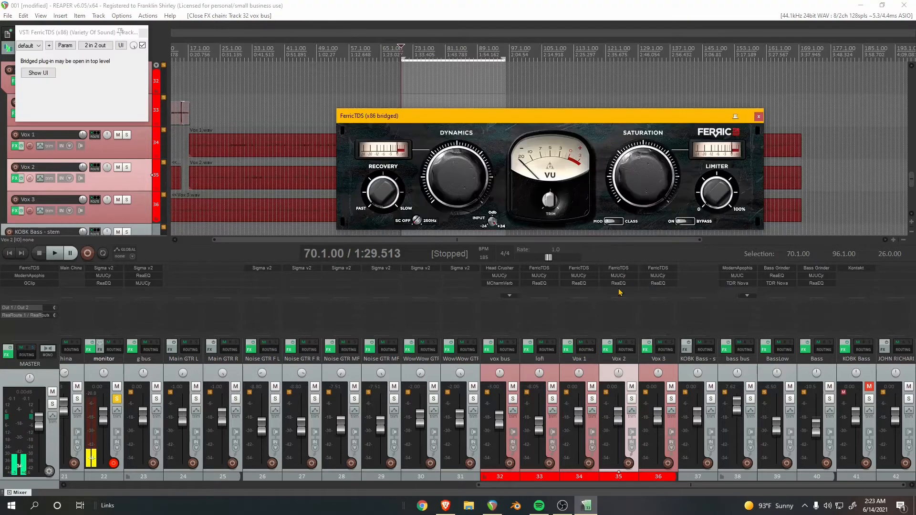
pyautogui.click(758, 116)
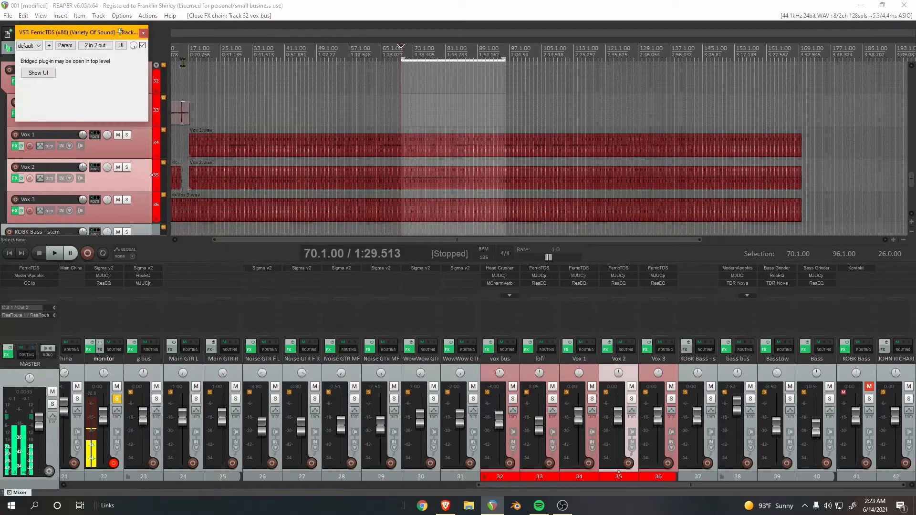
pyautogui.click(142, 33)
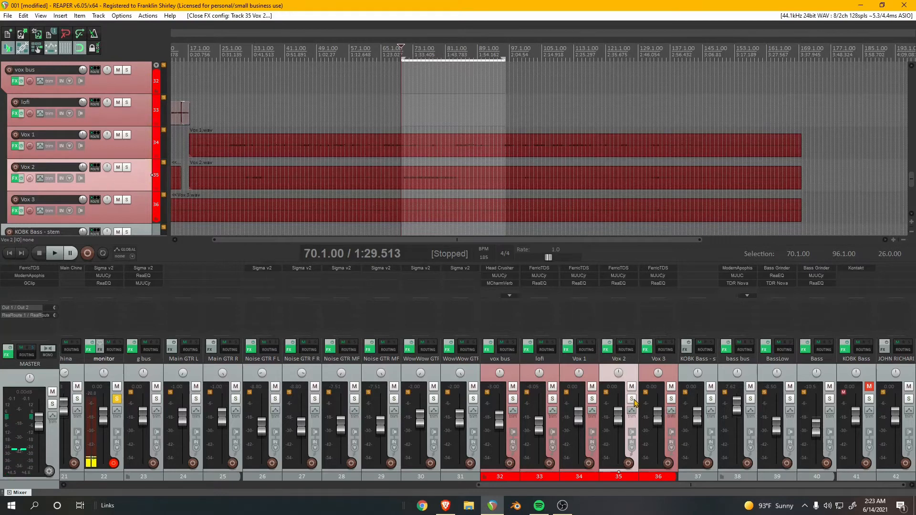
# - Solo Vox 2 again, open FerricTDS from its effects chain and reposition the plugin window
pyautogui.click(631, 399)
pyautogui.click(607, 355)
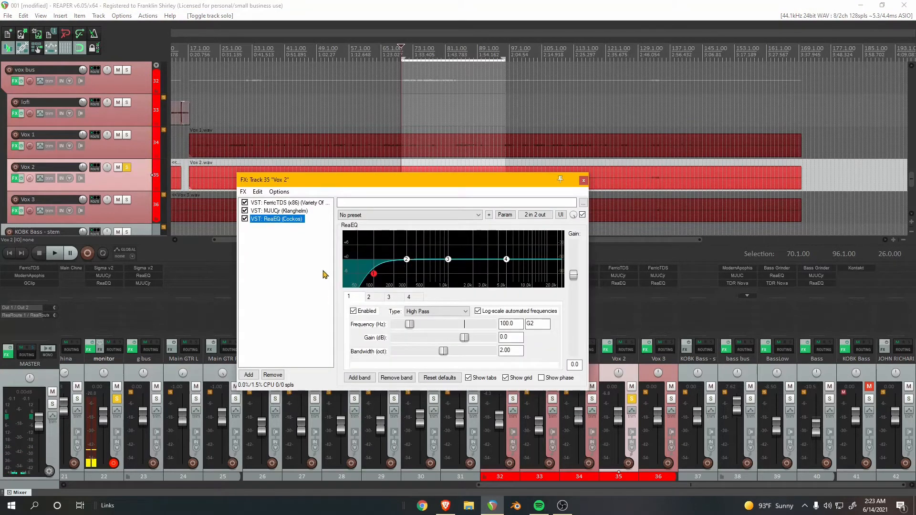
pyautogui.click(306, 203)
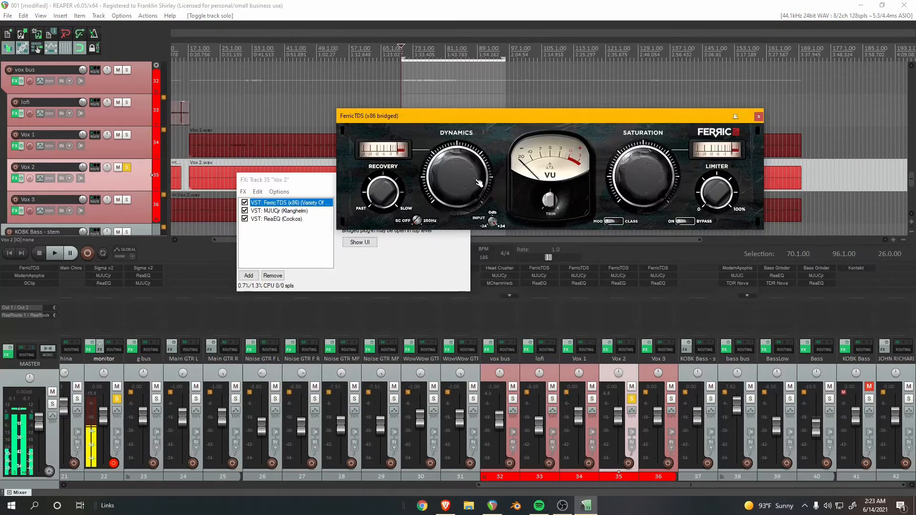
pyautogui.moveTo(501, 114); pyautogui.dragTo(530, 145)
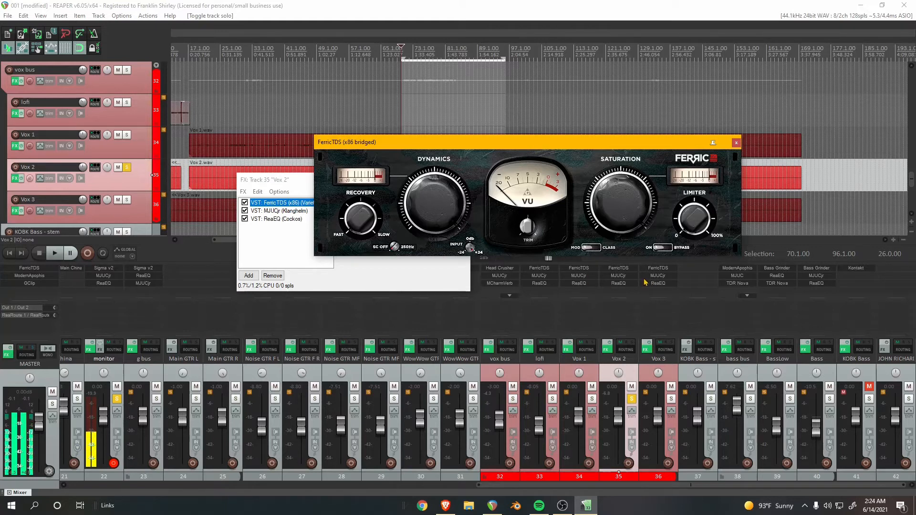
# - Bypass the whole effects chain on the vox bus
pyautogui.click(488, 347)
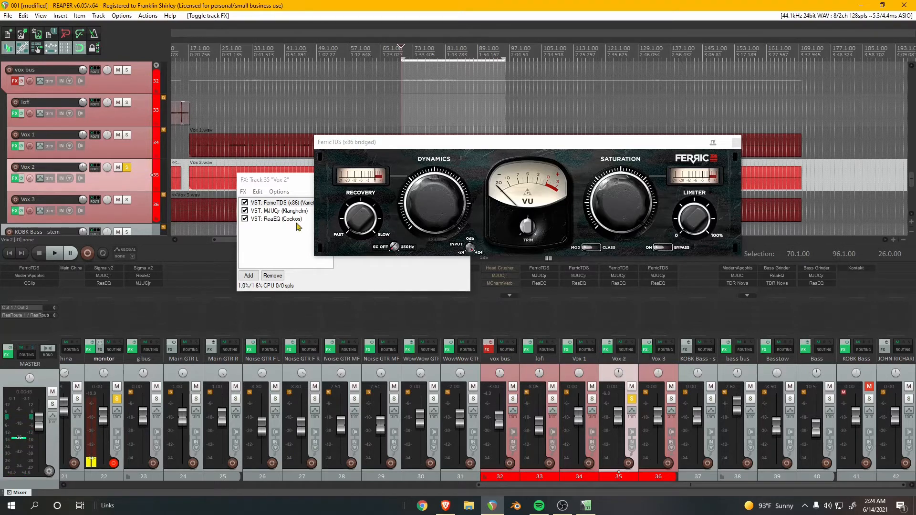
# - Bypass ReaEQ and MJUCjr on Vox 2, and play the time selection with the track's whole effects chain disabled
pyautogui.keyDown('shift'); pyautogui.click(608, 283); pyautogui.keyUp('shift')
pyautogui.keyDown('shift'); pyautogui.click(615, 276); pyautogui.keyUp('shift')
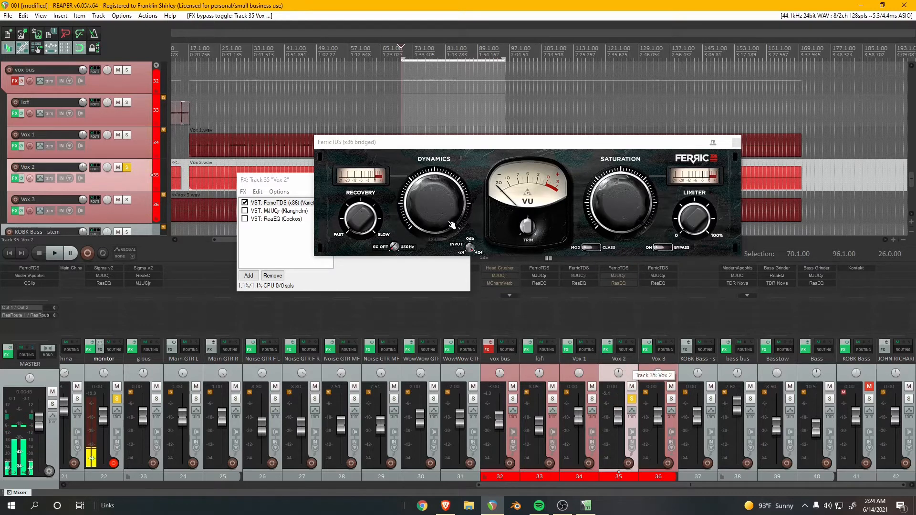
pyautogui.click(609, 345)
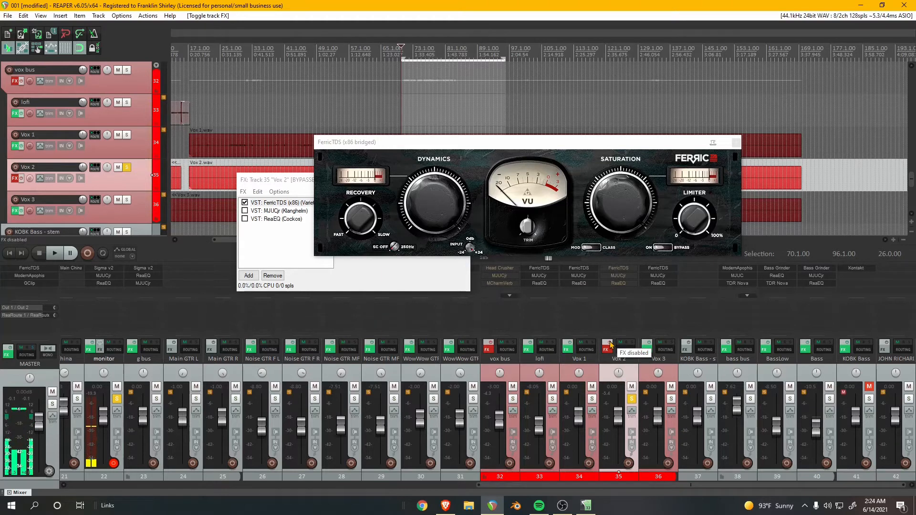
pyautogui.press('space')
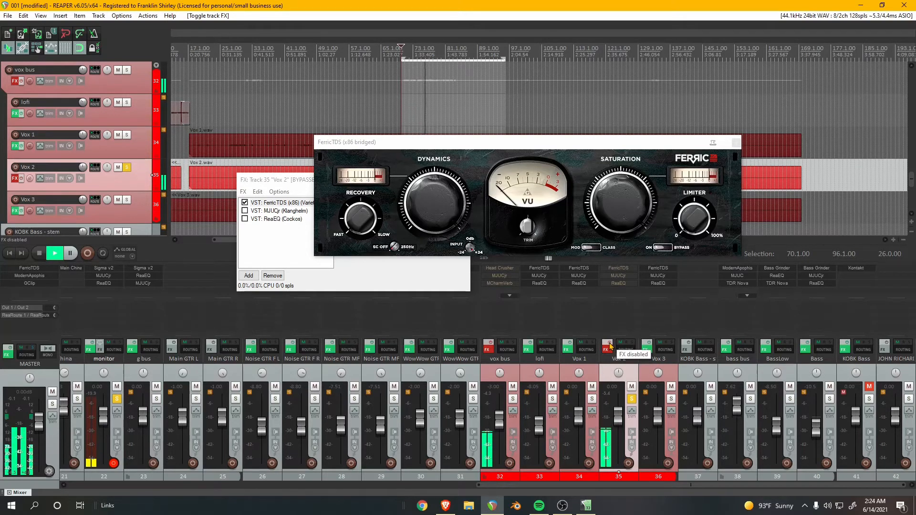
pyautogui.press('space')
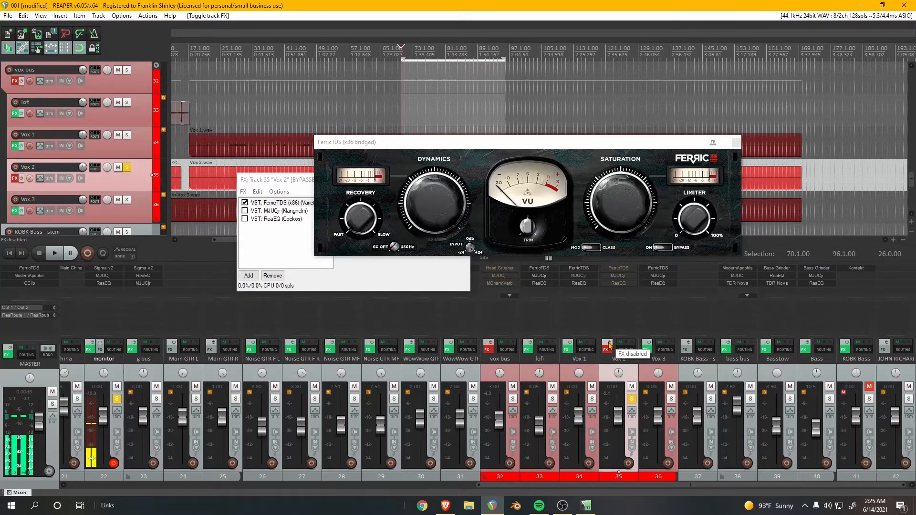
# - Re-enable the Vox 2 effects chain, audition it with only FerricTDS active and close the FerricTDS window
pyautogui.click(608, 346)
pyautogui.press('space')
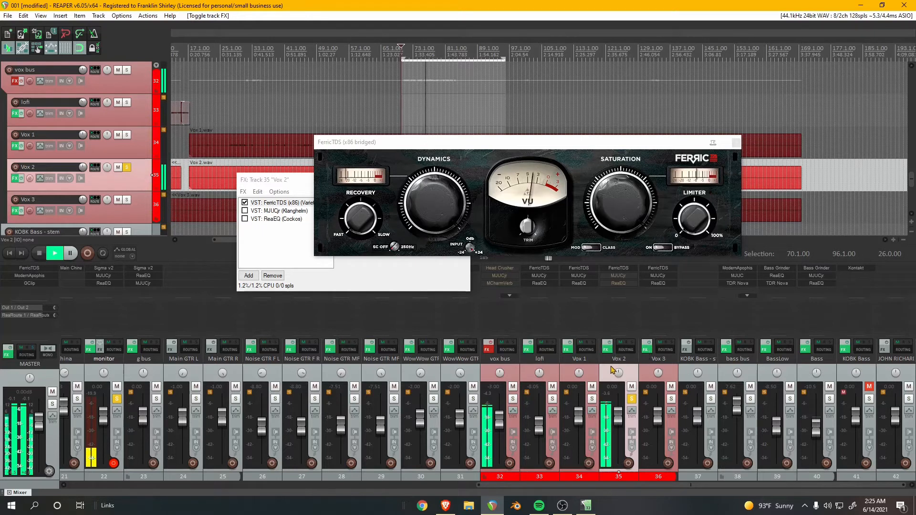
pyautogui.press('space')
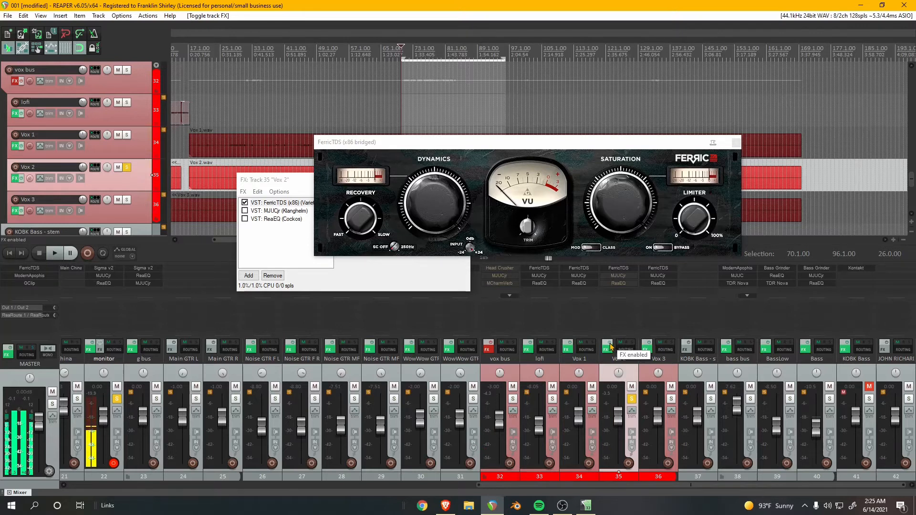
pyautogui.click(736, 142)
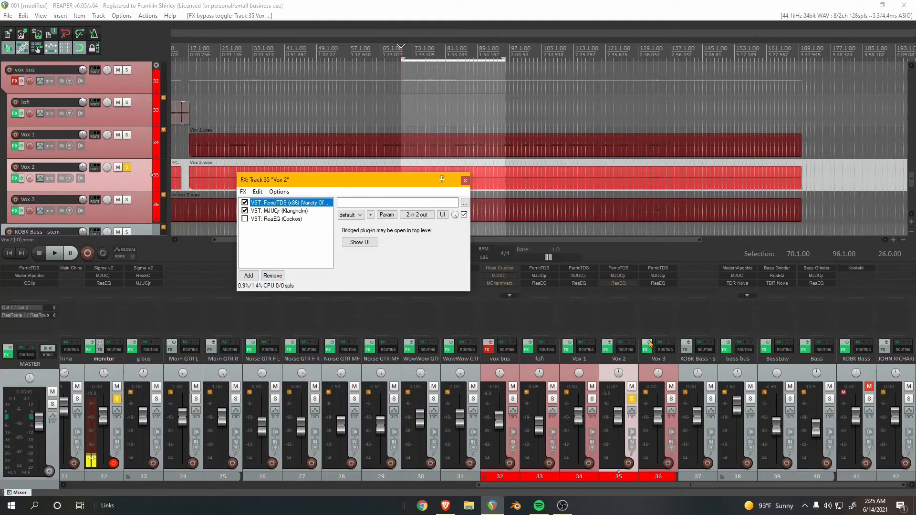
# - Display MJUCjr in the Vox 2 effects chain and audition the vocal with the compressor active
pyautogui.click(281, 210)
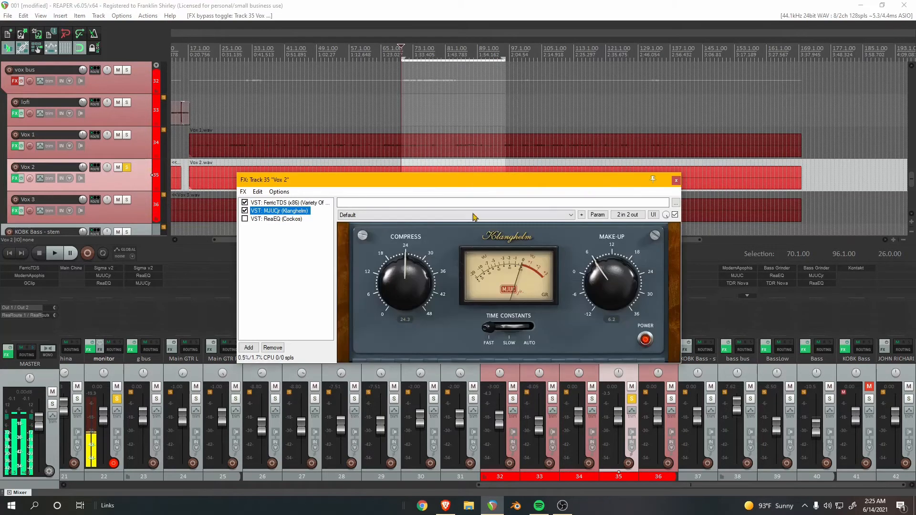
pyautogui.moveTo(511, 180); pyautogui.dragTo(563, 139)
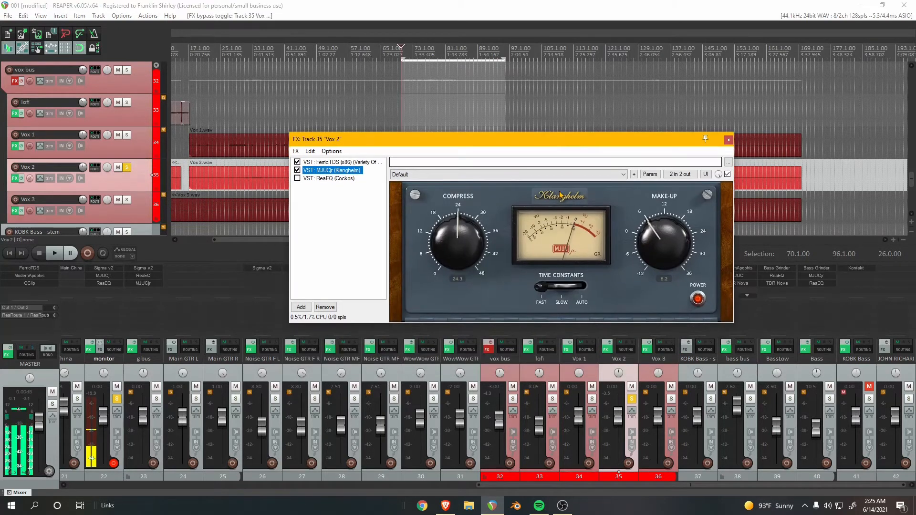
pyautogui.click(400, 51)
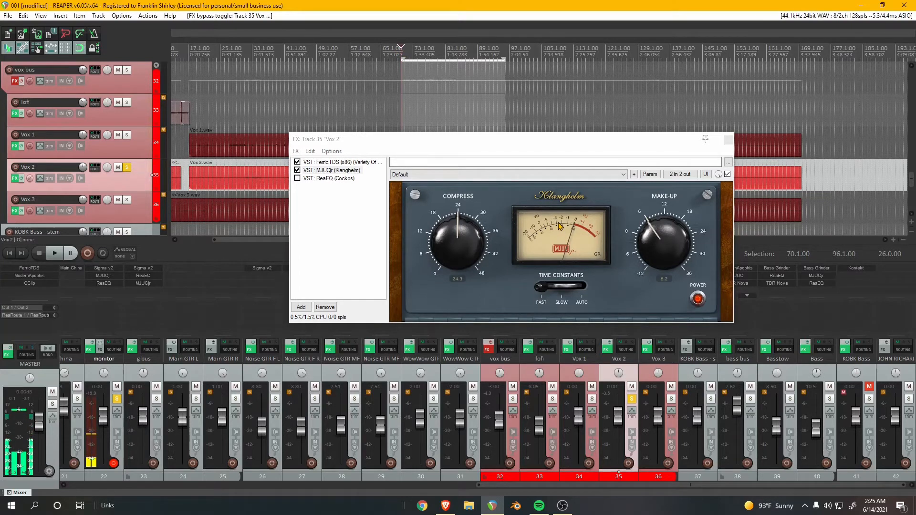
pyautogui.press('space')
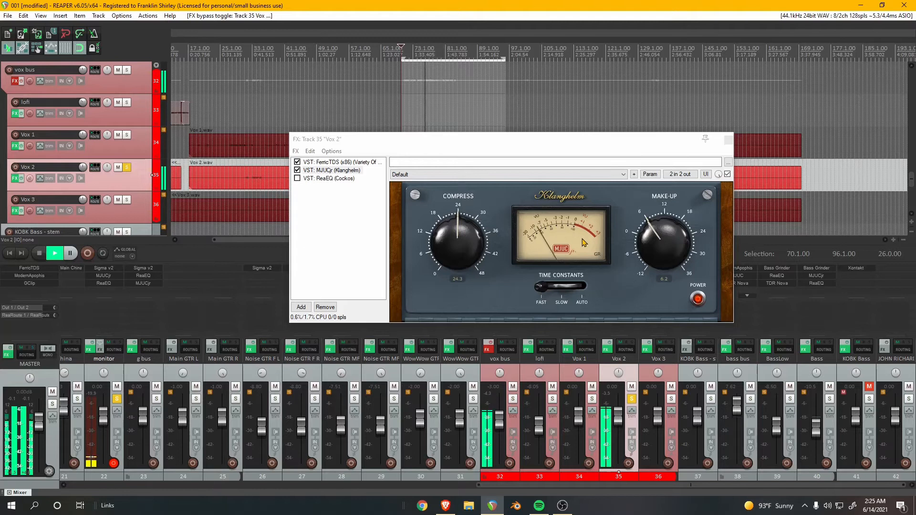
pyautogui.press('space')
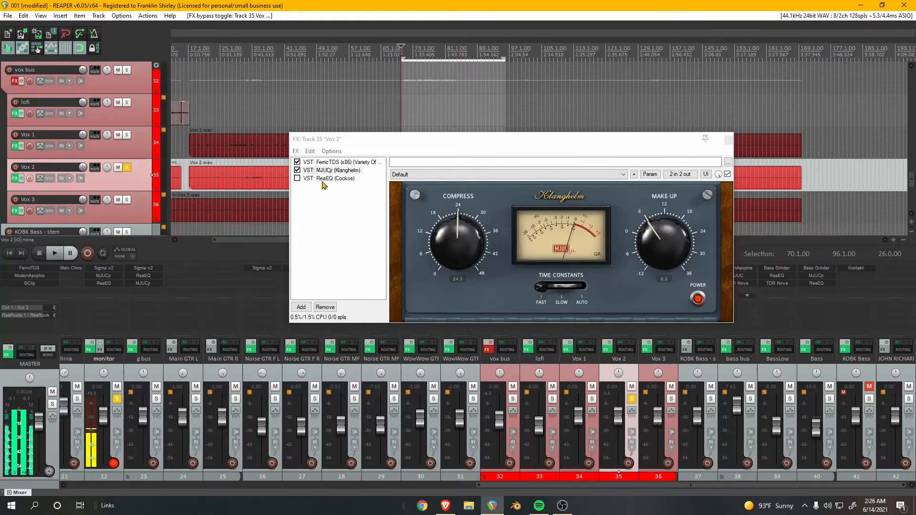
# - Enable ReaEQ in the Vox 2 effects chain, audition the vocal through it and close the chain
pyautogui.click(307, 179)
pyautogui.rightClick(306, 180)
pyautogui.click(298, 182)
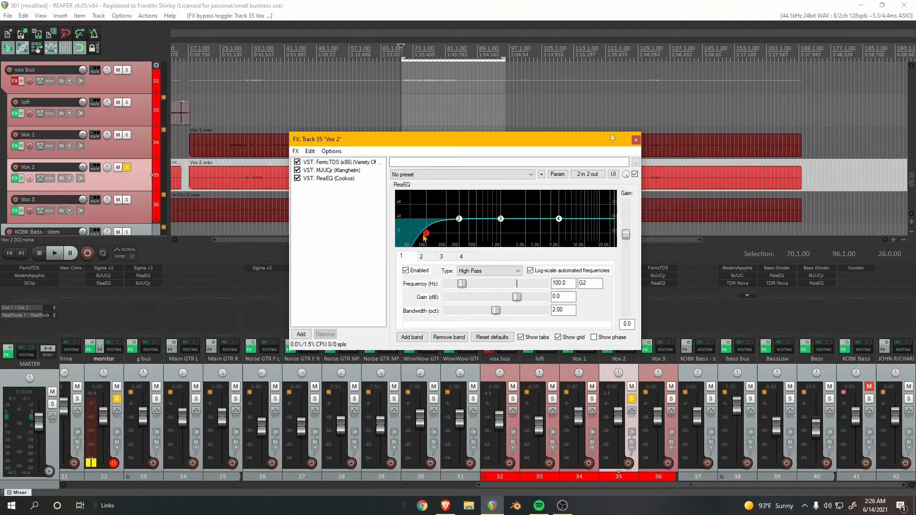
pyautogui.press('space')
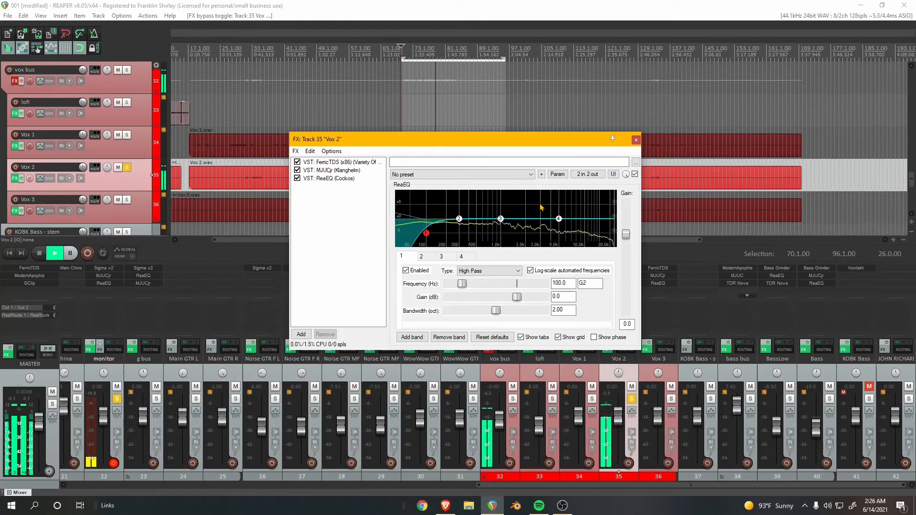
pyautogui.press('space')
pyautogui.click(635, 140)
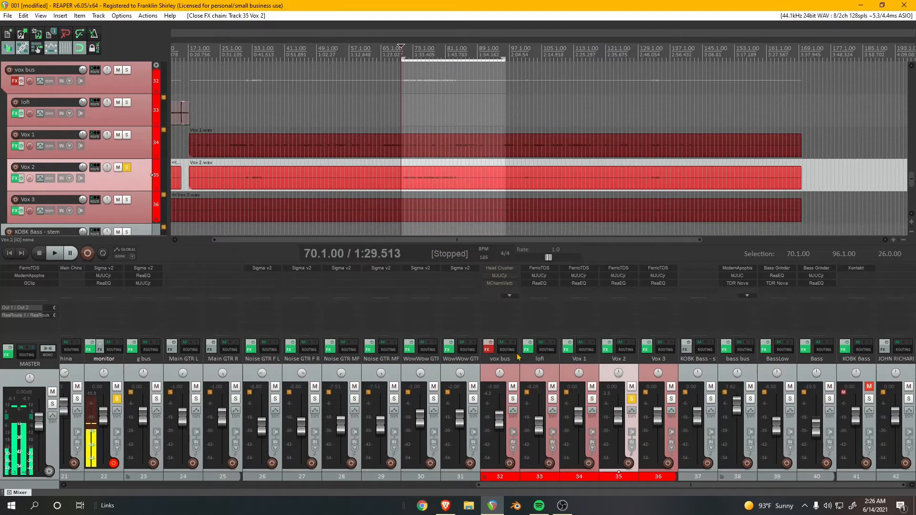
# - Re-enable the vox bus effects chain and bypass its ReaEQ, MCharmVerb and MJUCjr individually
pyautogui.click(491, 343)
pyautogui.click(508, 296)
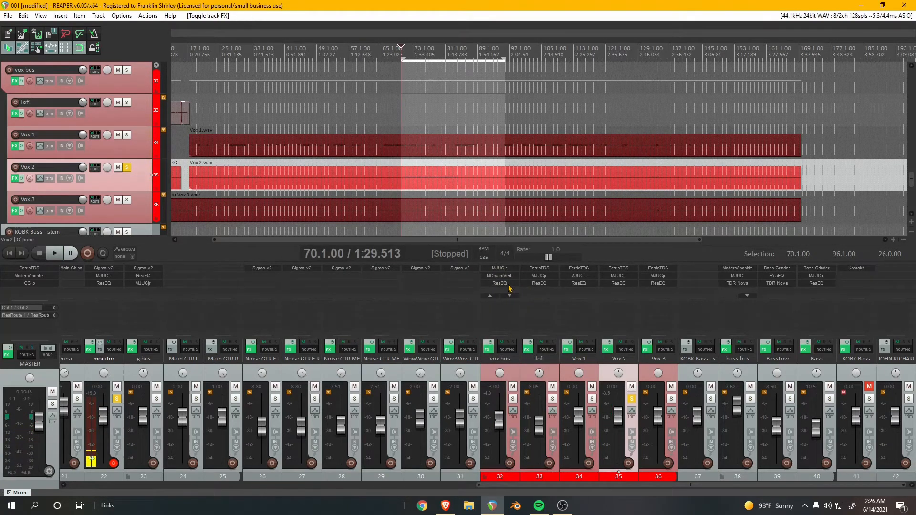
pyautogui.keyDown('shift'); pyautogui.click(508, 284); pyautogui.keyUp('shift')
pyautogui.keyDown('shift'); pyautogui.click(508, 276); pyautogui.keyUp('shift')
pyautogui.click(491, 296)
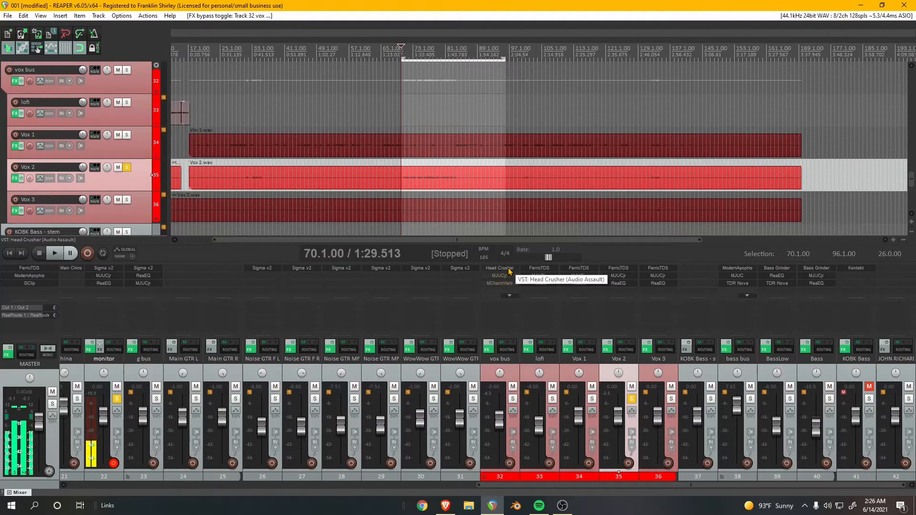
# - Open Head Crusher on the vox bus and audition the soloed Vox 2 through it
pyautogui.click(508, 269)
pyautogui.moveTo(178, 36); pyautogui.dragTo(408, 101)
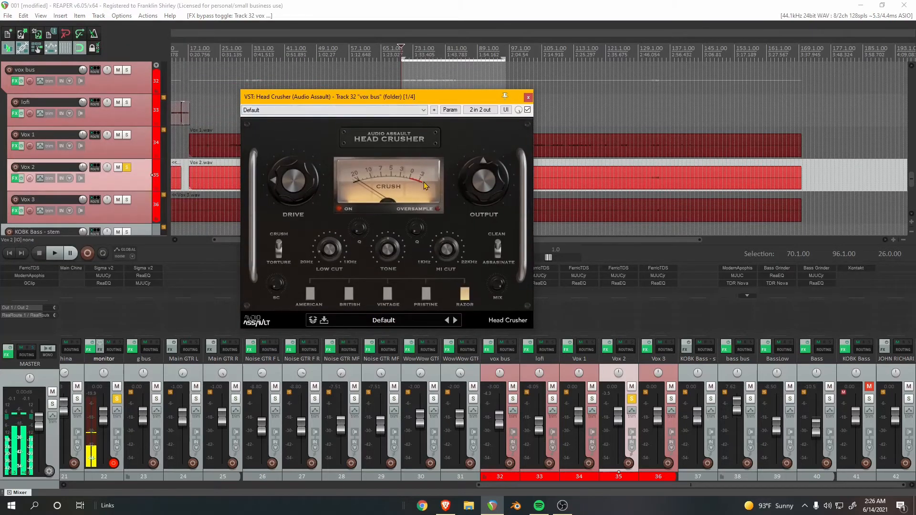
pyautogui.press('space')
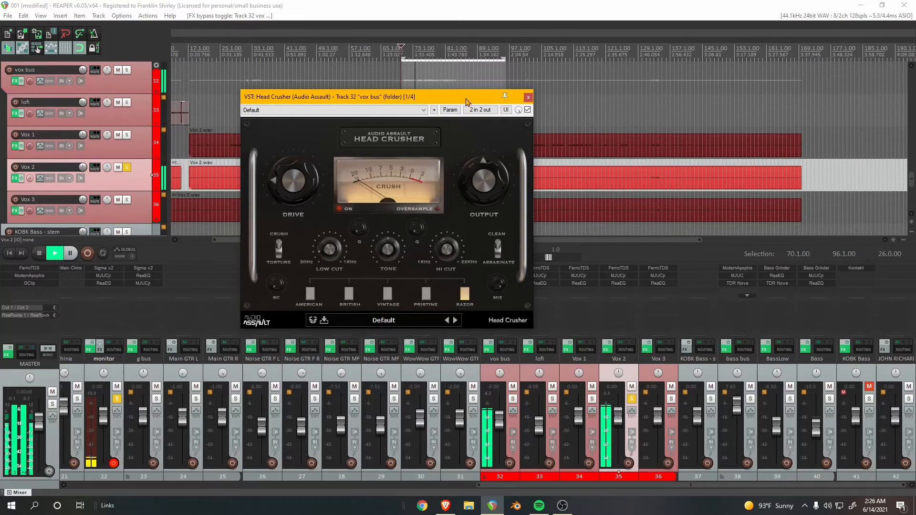
pyautogui.moveTo(477, 97); pyautogui.dragTo(418, 143)
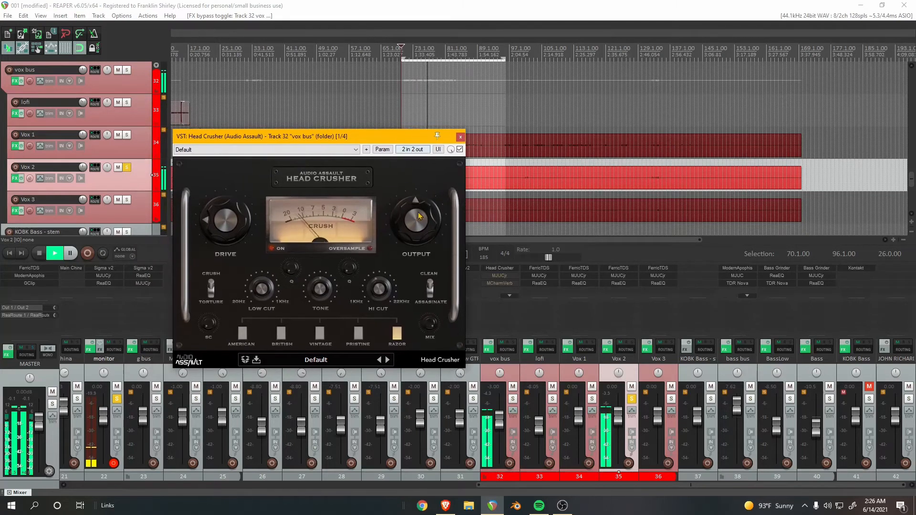
pyautogui.press('space')
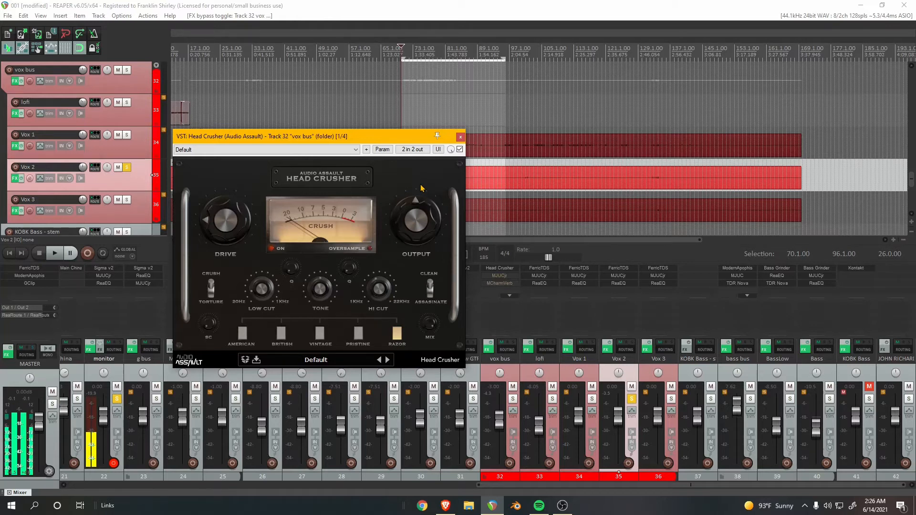
# - Compare Vox 2 with Head Crusher bypassed and re-enabled on the vox bus, and close the plugin window
pyautogui.click(460, 150)
pyautogui.press('space')
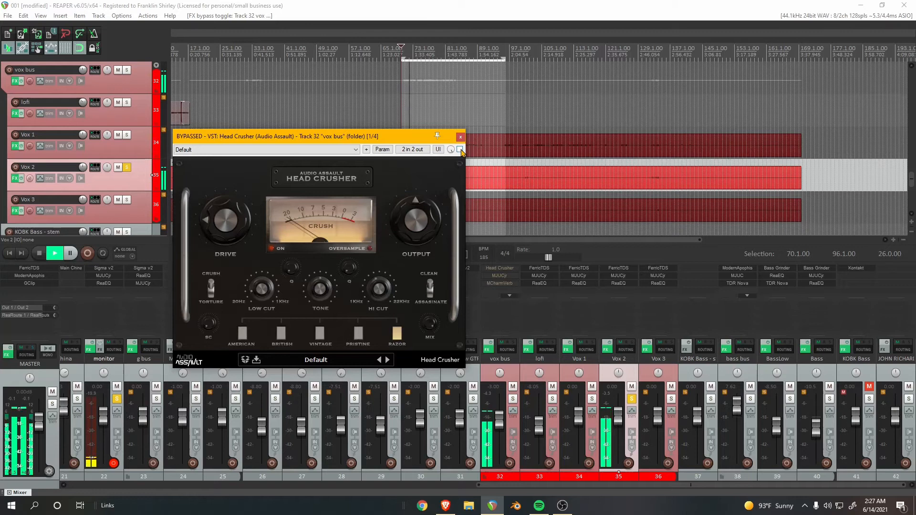
pyautogui.press('space')
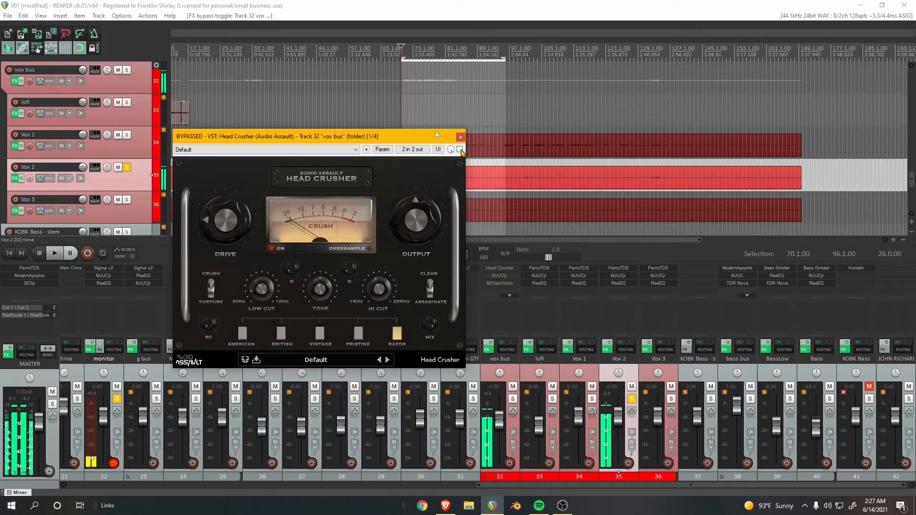
pyautogui.click(460, 150)
pyautogui.press('space')
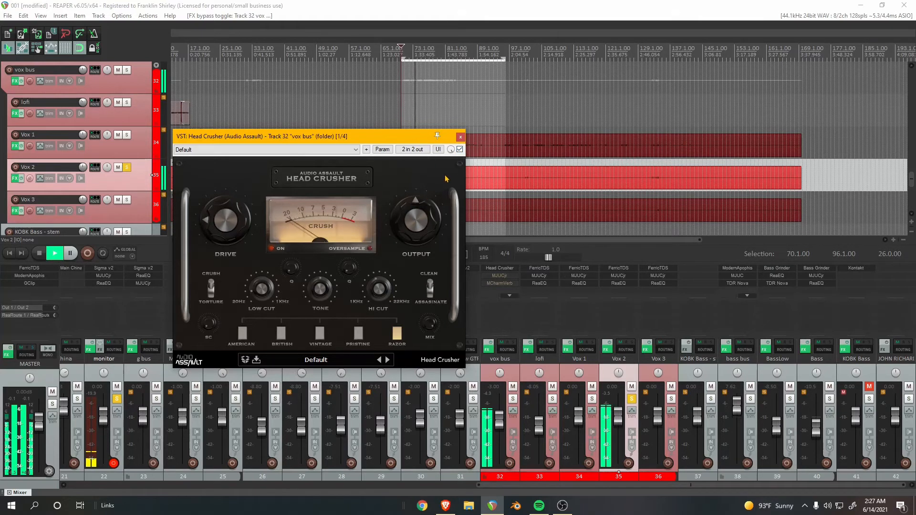
pyautogui.press('space')
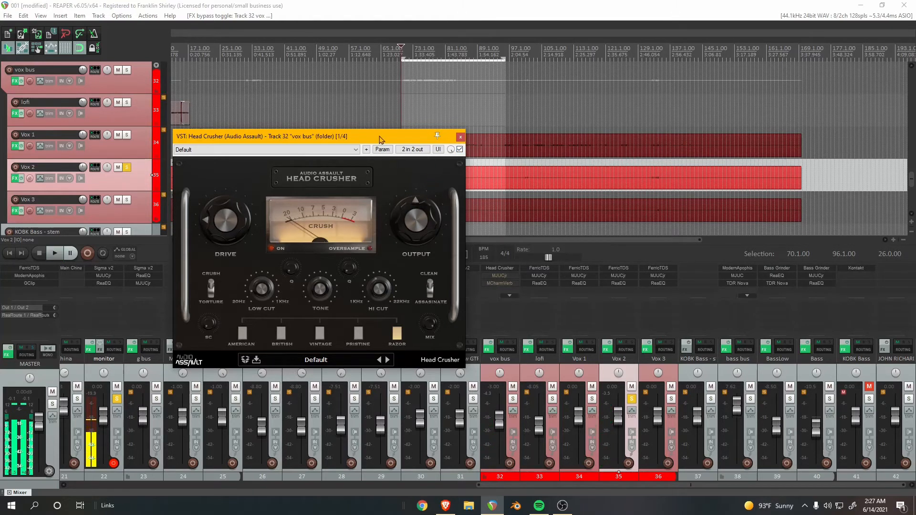
pyautogui.moveTo(380, 139); pyautogui.dragTo(528, 146)
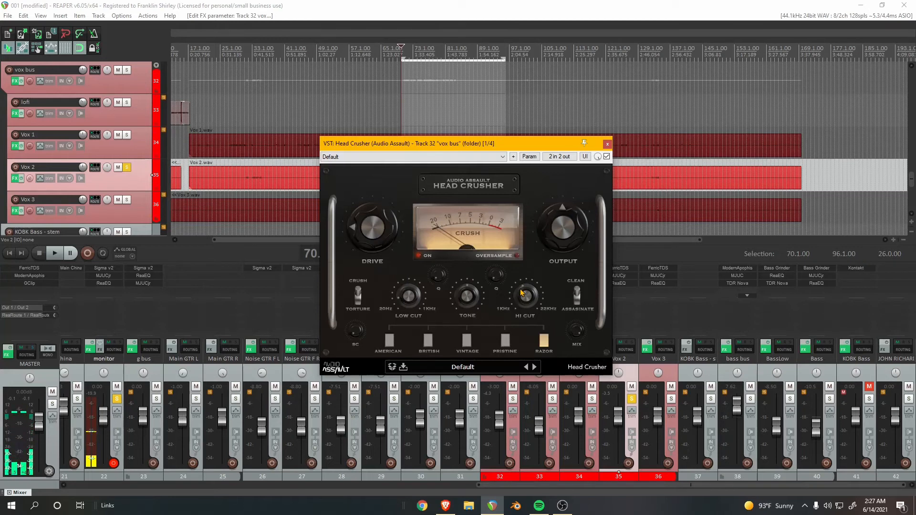
pyautogui.click(608, 144)
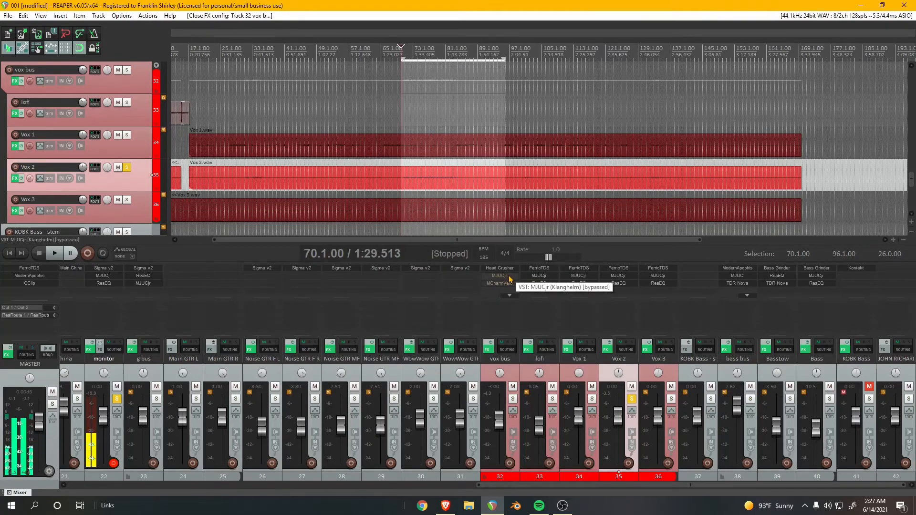
# - Open the vox bus effects chain and enable MJUCjr in it
pyautogui.click(487, 350)
pyautogui.click(267, 104)
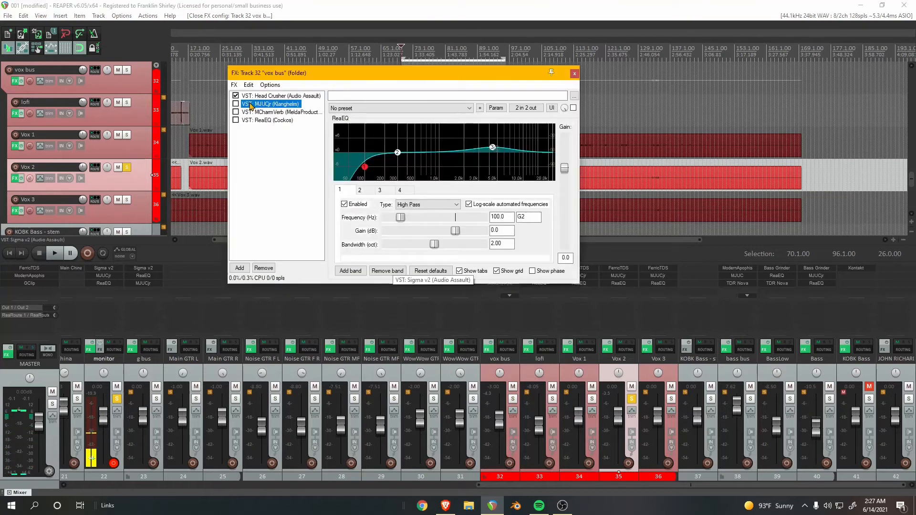
pyautogui.click(236, 103)
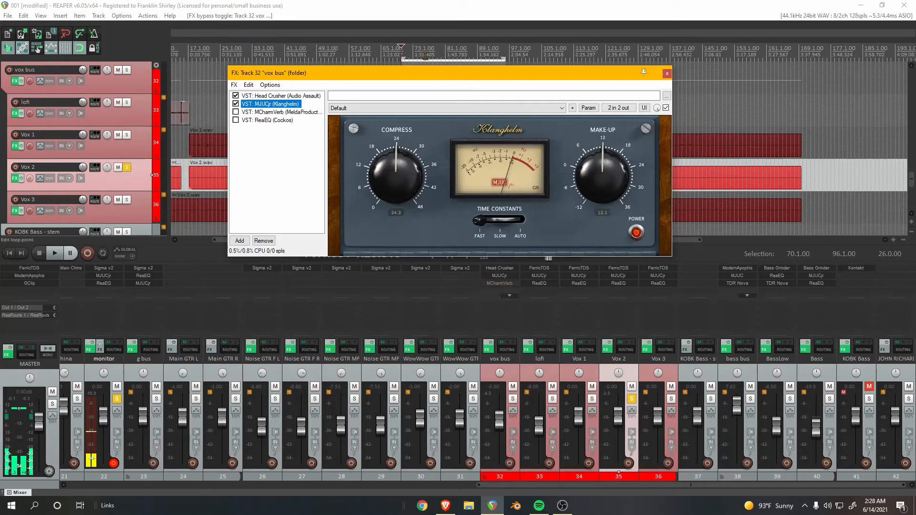
# - Solo Vox 1 alongside Vox 2 and audition both through the vox bus MJUCjr, repositioning the effects window
pyautogui.press('space')
pyautogui.moveTo(479, 77); pyautogui.dragTo(507, 193)
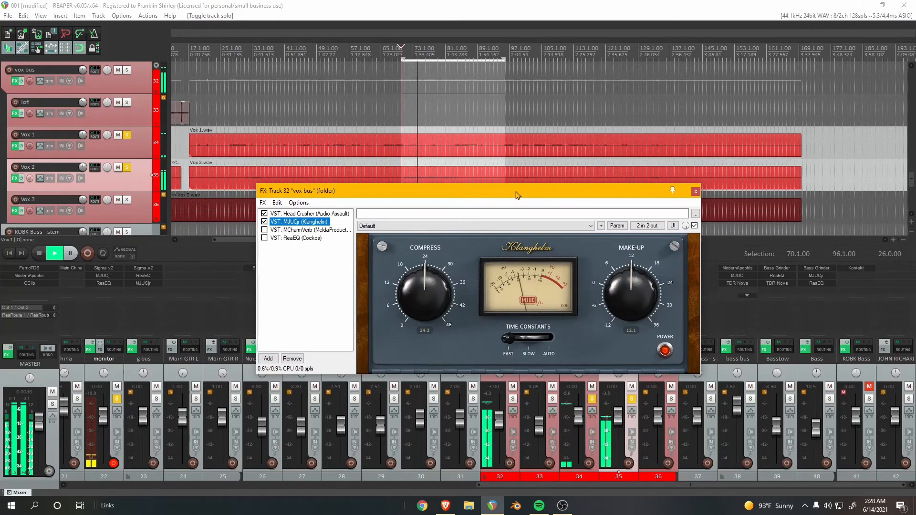
pyautogui.press('space')
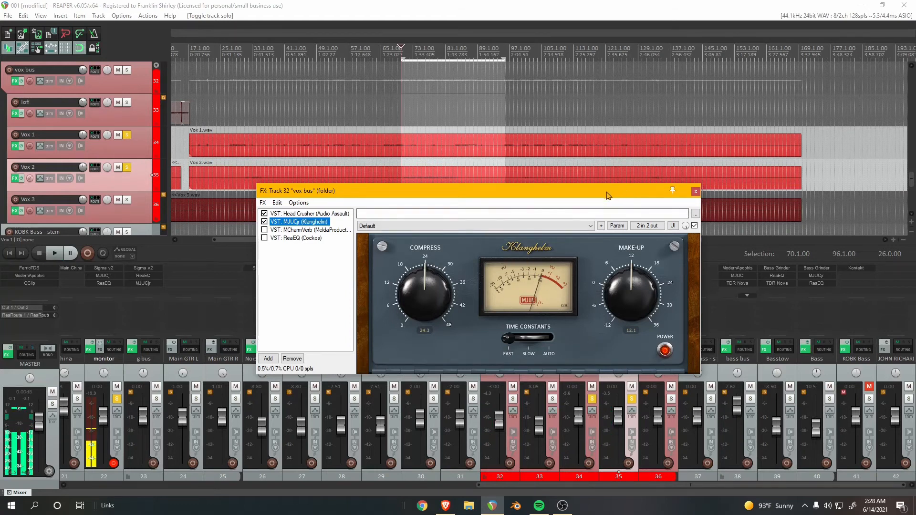
pyautogui.moveTo(607, 195); pyautogui.dragTo(624, 151)
pyautogui.moveTo(505, 154); pyautogui.dragTo(518, 156)
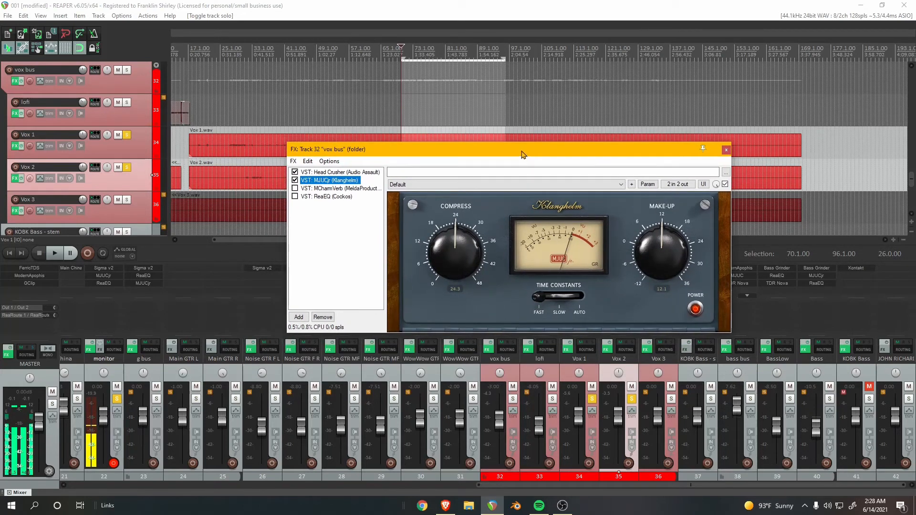
pyautogui.moveTo(523, 157); pyautogui.dragTo(519, 161)
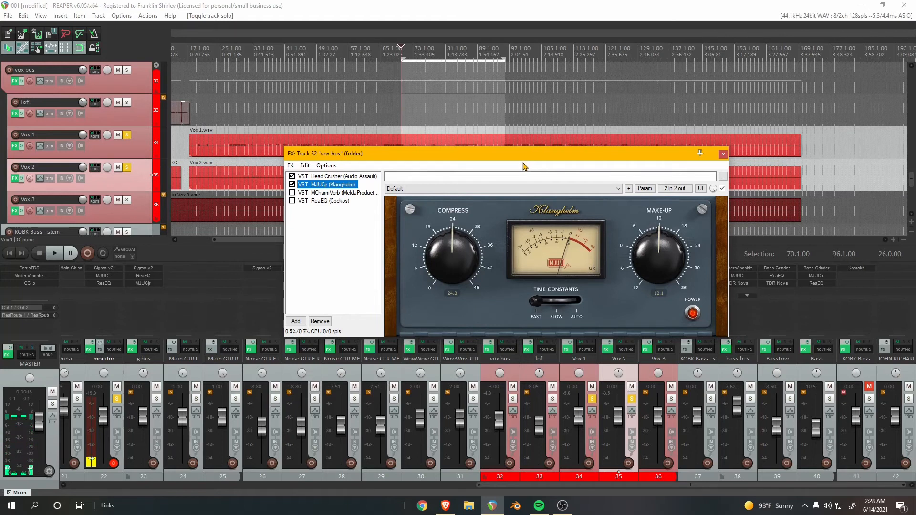
# - Enable MCharmVerb in the vox bus effects chain and move the effects window clear of the mixer faders
pyautogui.click(334, 193)
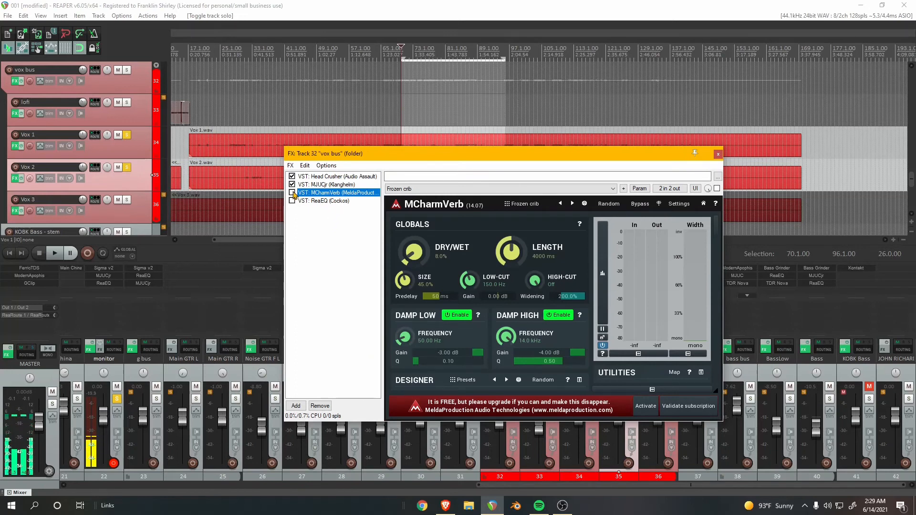
pyautogui.click(292, 193)
pyautogui.moveTo(635, 151); pyautogui.dragTo(573, 86)
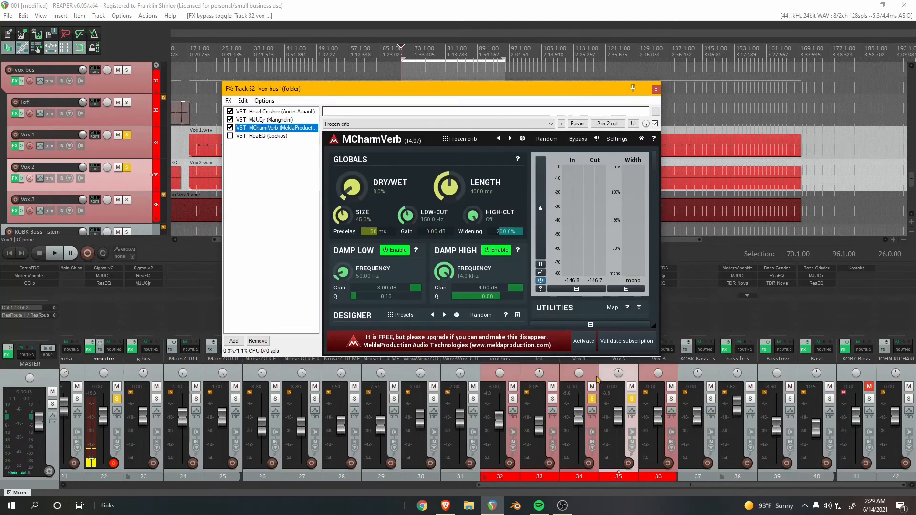
# - Unsolo Vox 1, audition Vox 2 alone through MCharmVerb on the vox bus, and view the reverb's Vocals presets
pyautogui.click(592, 398)
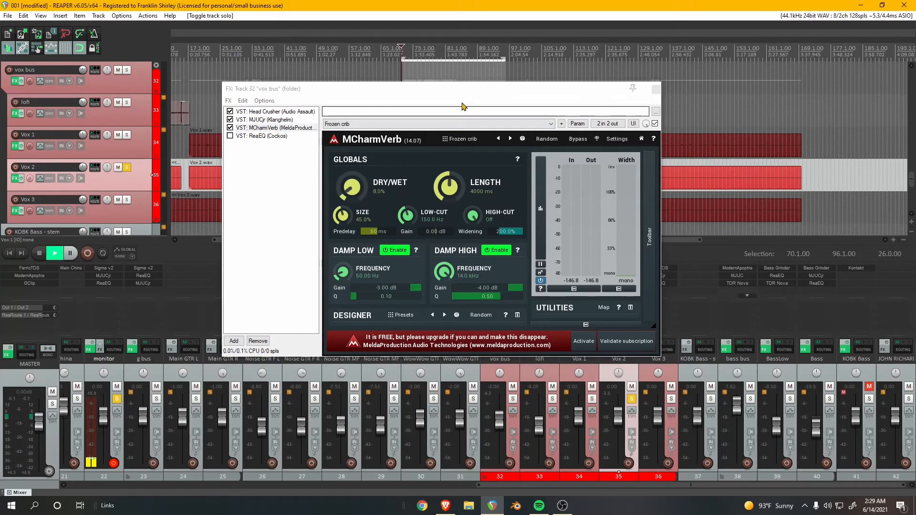
pyautogui.press('space')
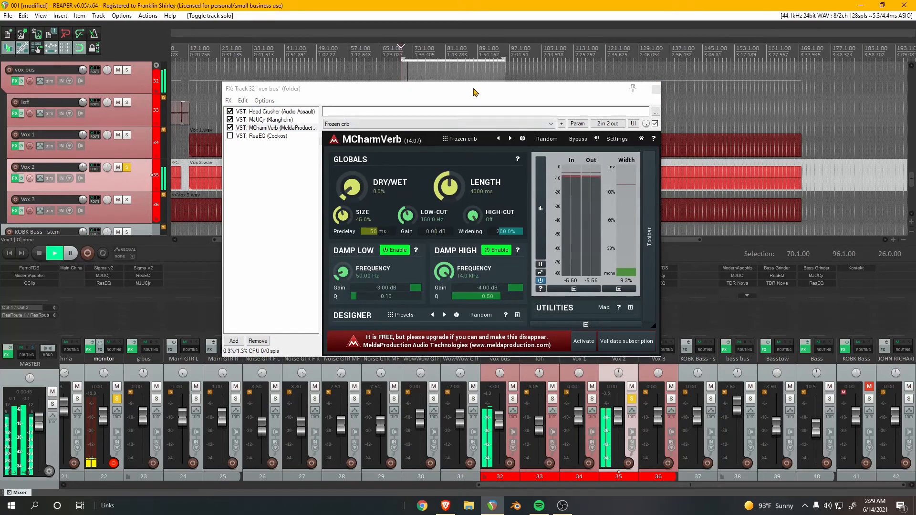
pyautogui.moveTo(475, 89); pyautogui.dragTo(491, 105)
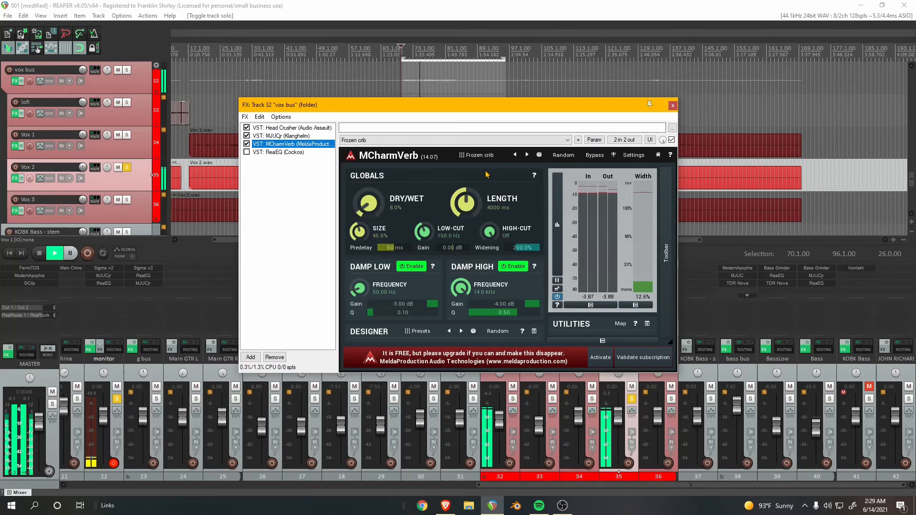
pyautogui.press('space')
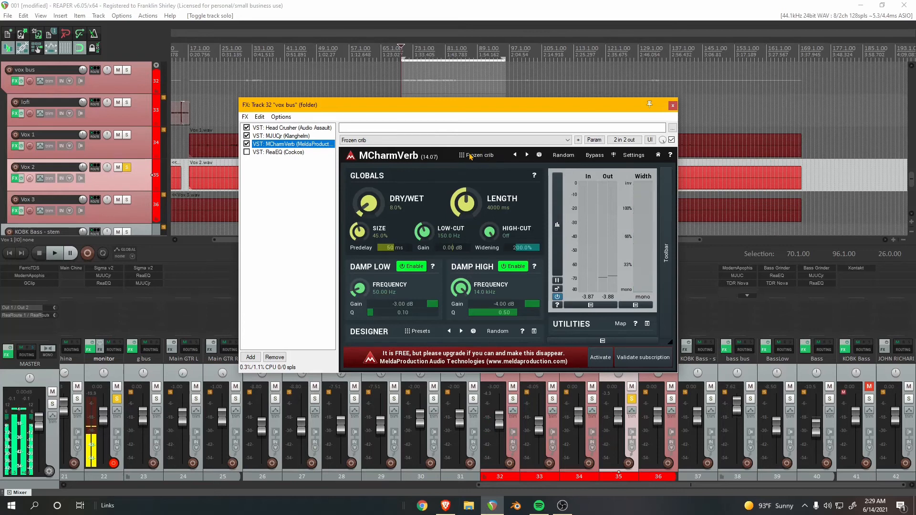
pyautogui.click(473, 155)
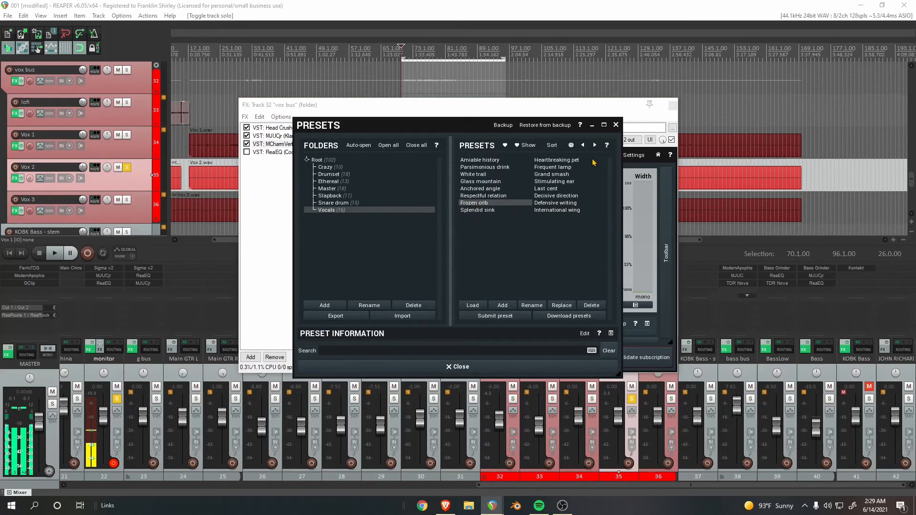
pyautogui.click(616, 125)
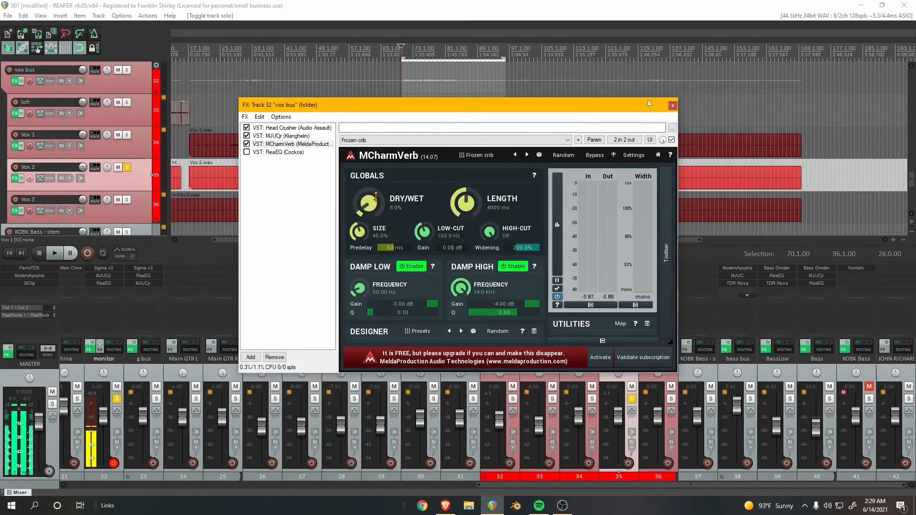
# - Enable ReaEQ in the vox bus effects chain, inspect its high-pass and upper boost bands, and close the effects window
pyautogui.click(274, 152)
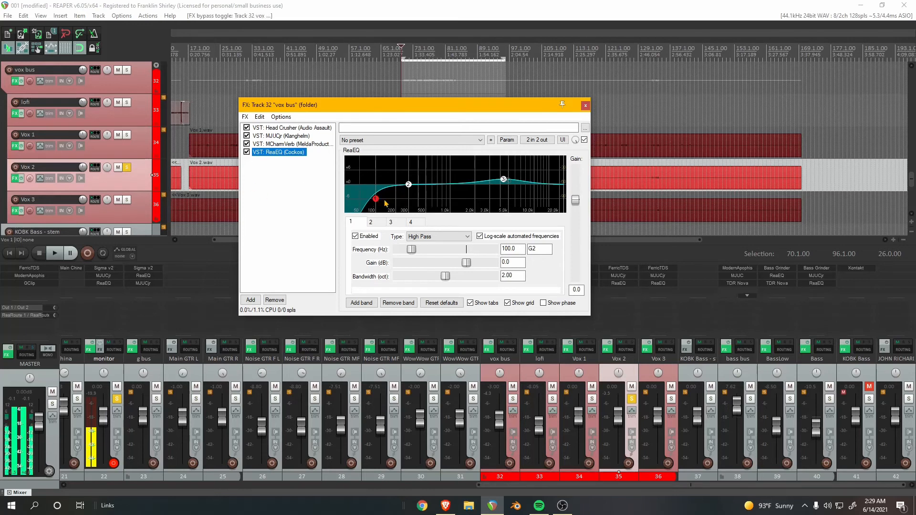
pyautogui.moveTo(506, 184)
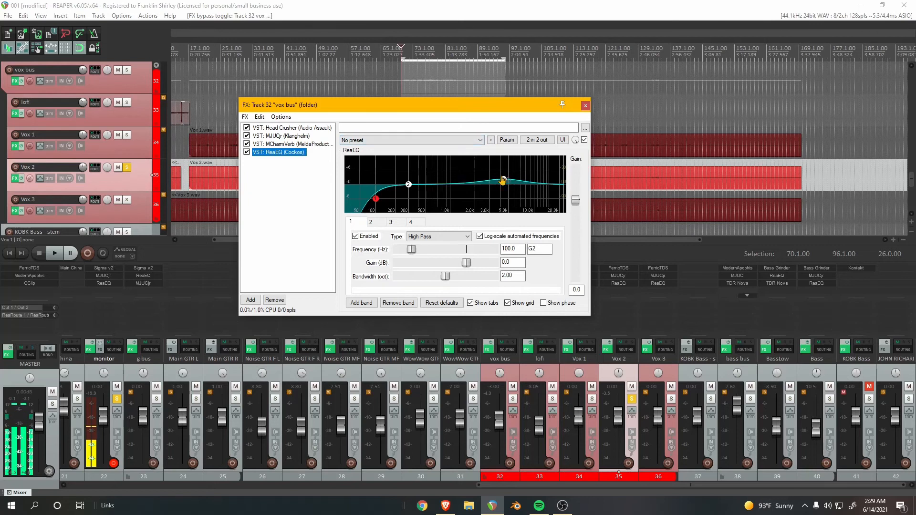
pyautogui.click(585, 105)
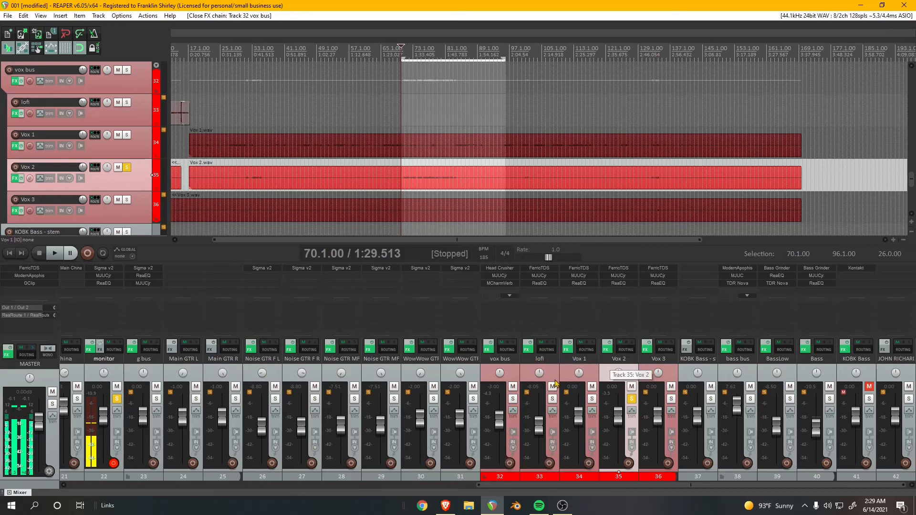
# - Unsolo Vox 2, solo the vox bus, and audition all the processed vocals together
pyautogui.click(632, 398)
pyautogui.click(513, 398)
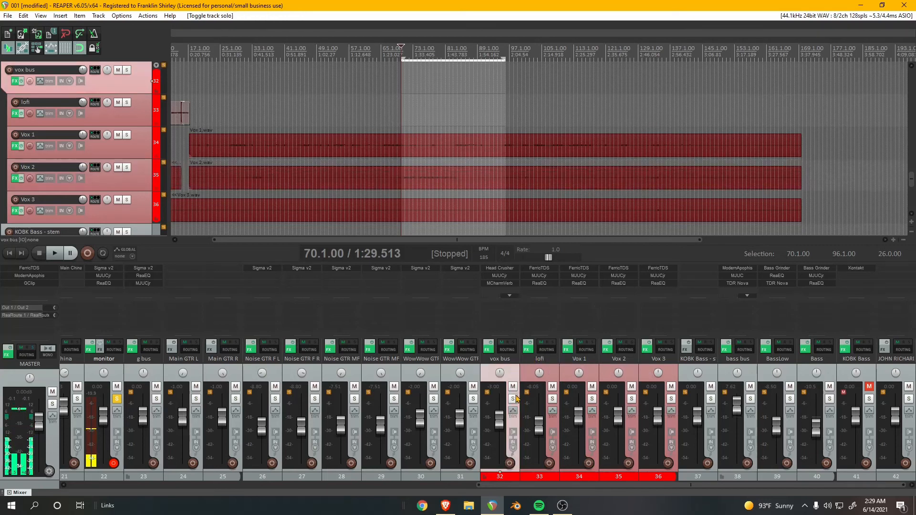
pyautogui.press('space')
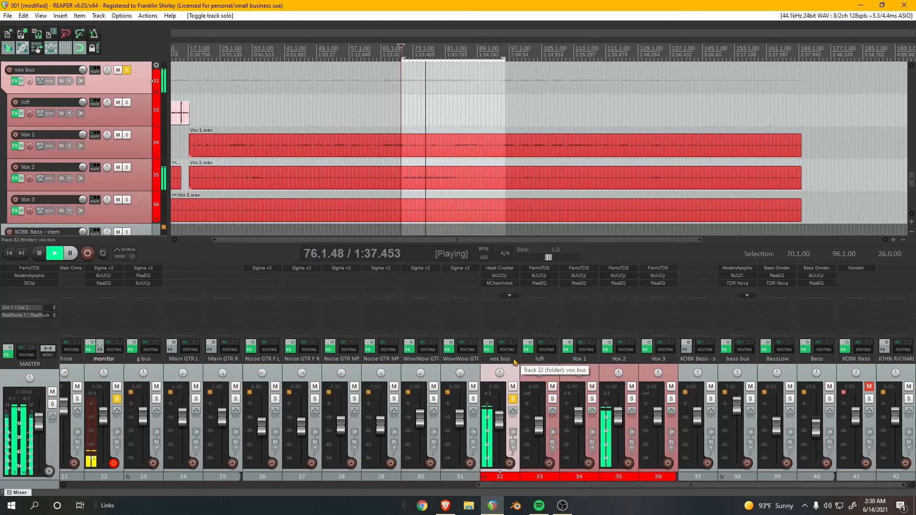
pyautogui.press('space')
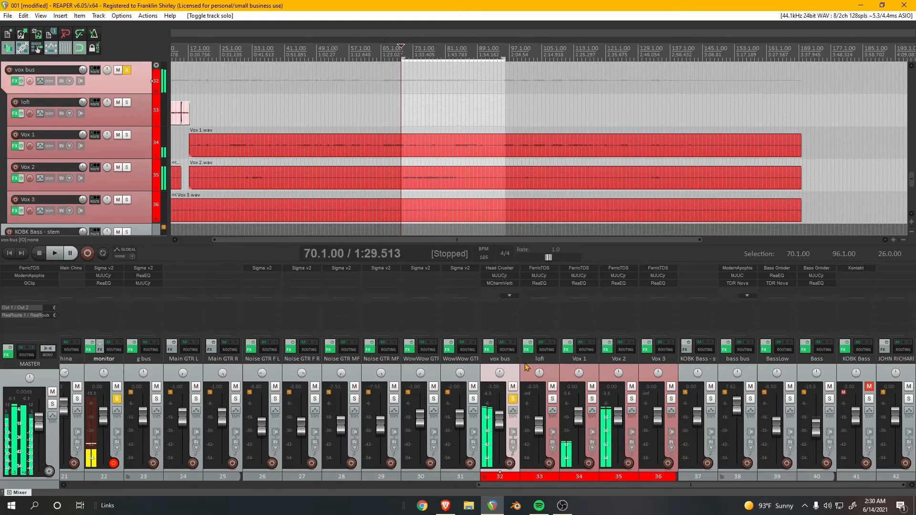
# - Bypass all effects on the tracks from vox bus to Vox 3 to audition the dry vocals, and re-enable them
pyautogui.click(644, 363)
pyautogui.keyDown('shift'); pyautogui.click(507, 366); pyautogui.keyUp('shift')
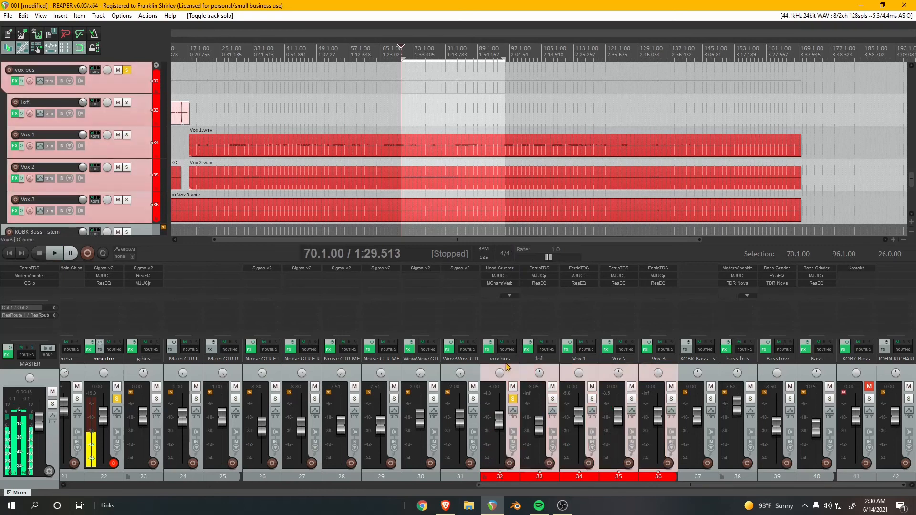
pyautogui.click(491, 343)
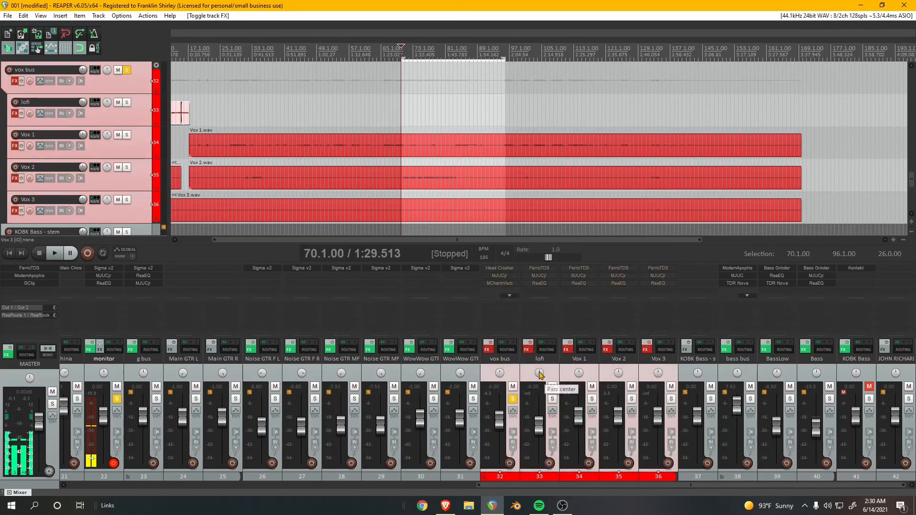
pyautogui.press('space')
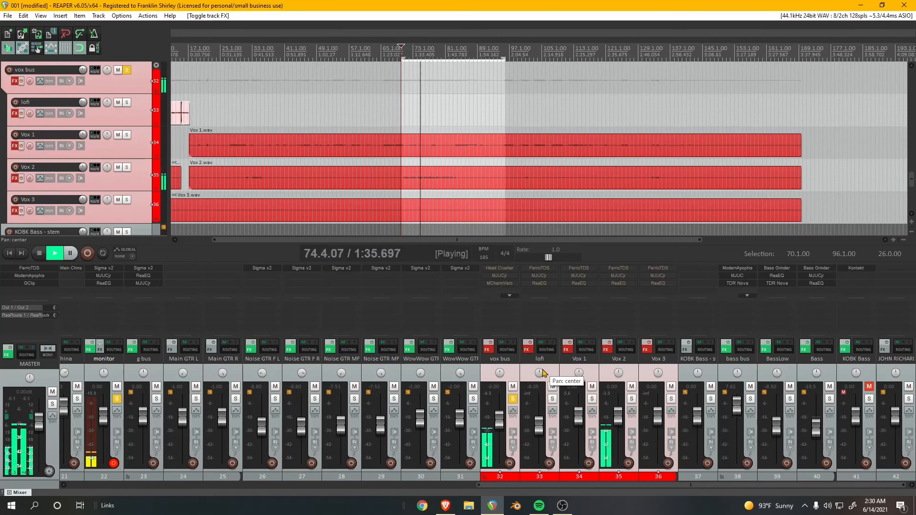
pyautogui.press('space')
pyautogui.click(507, 377)
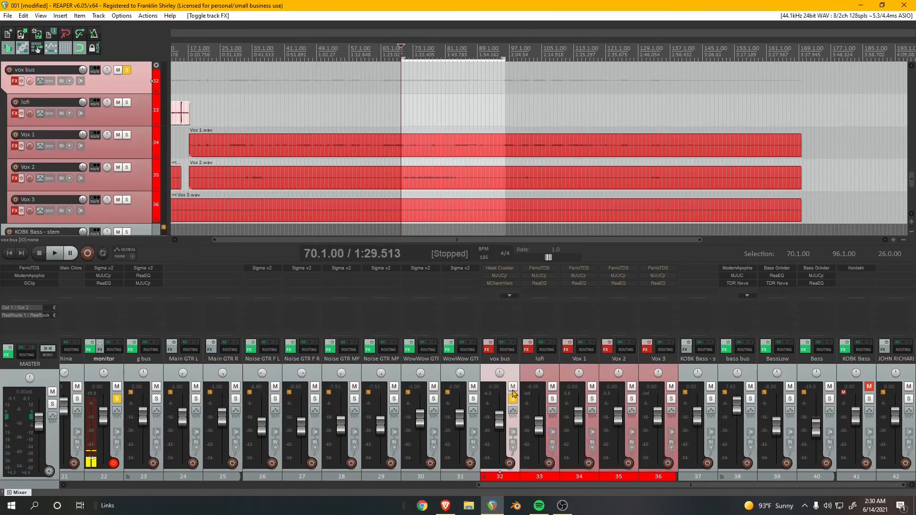
pyautogui.keyDown('shift'); pyautogui.click(644, 366); pyautogui.keyUp('shift')
pyautogui.click(491, 343)
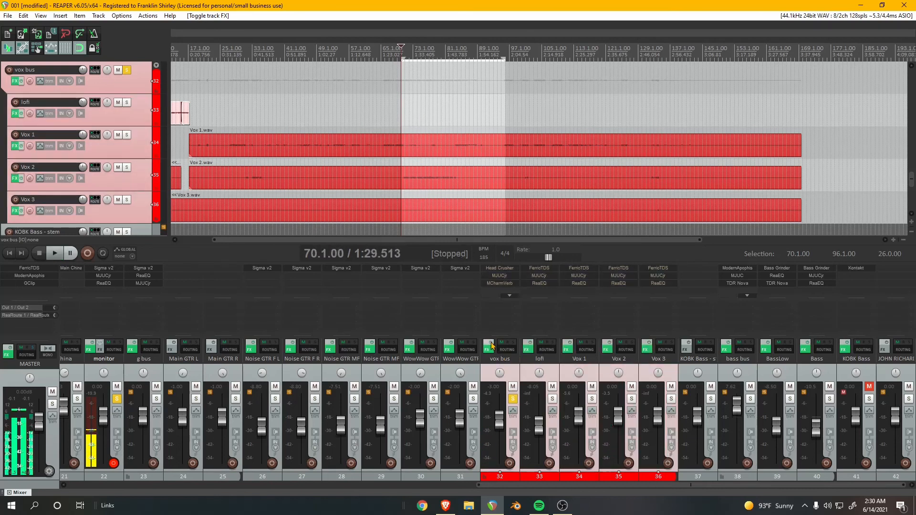
# - Unsolo the vox bus and audition the processed vocals within the full mix
pyautogui.click(513, 398)
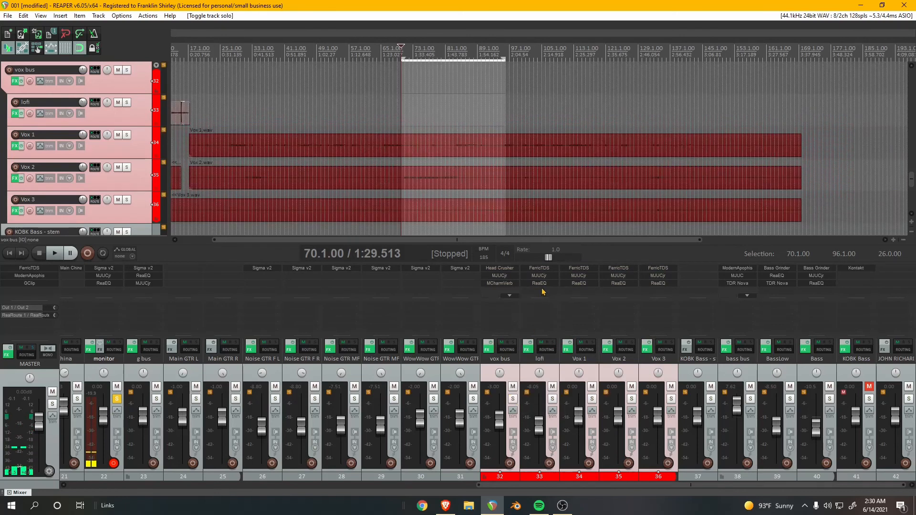
pyautogui.press('space')
pyautogui.press('space')
pyautogui.press('space')
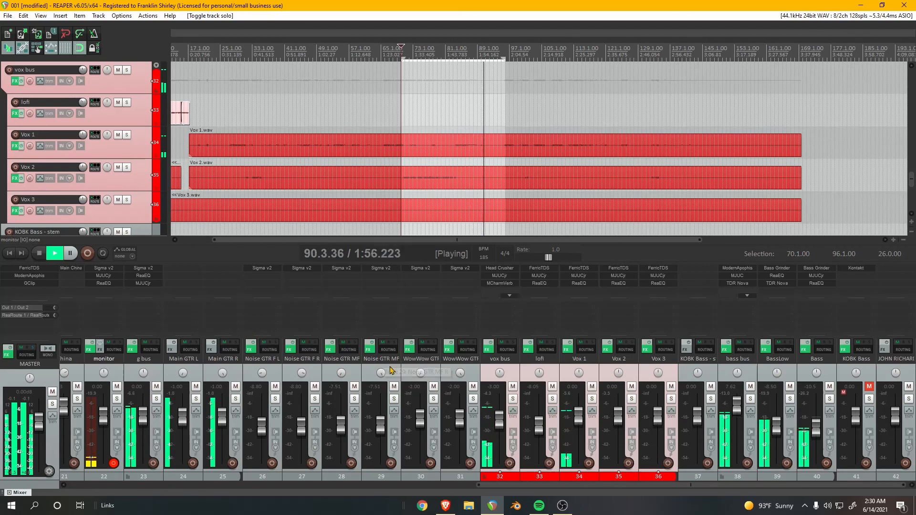
pyautogui.press('space')
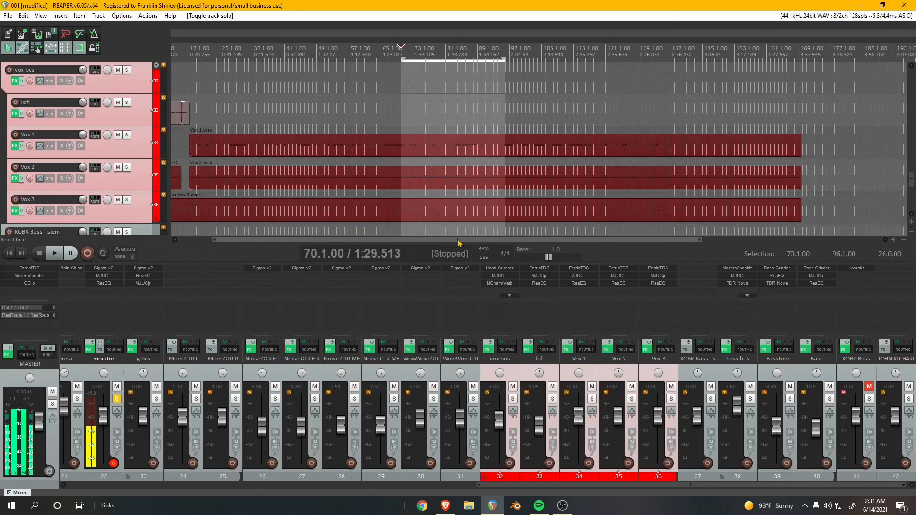
pyautogui.moveTo(457, 243); pyautogui.dragTo(453, 245)
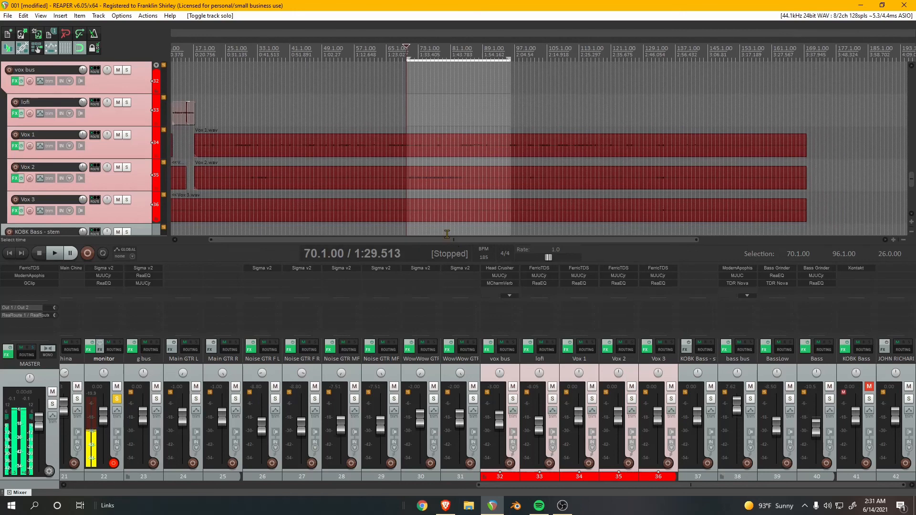